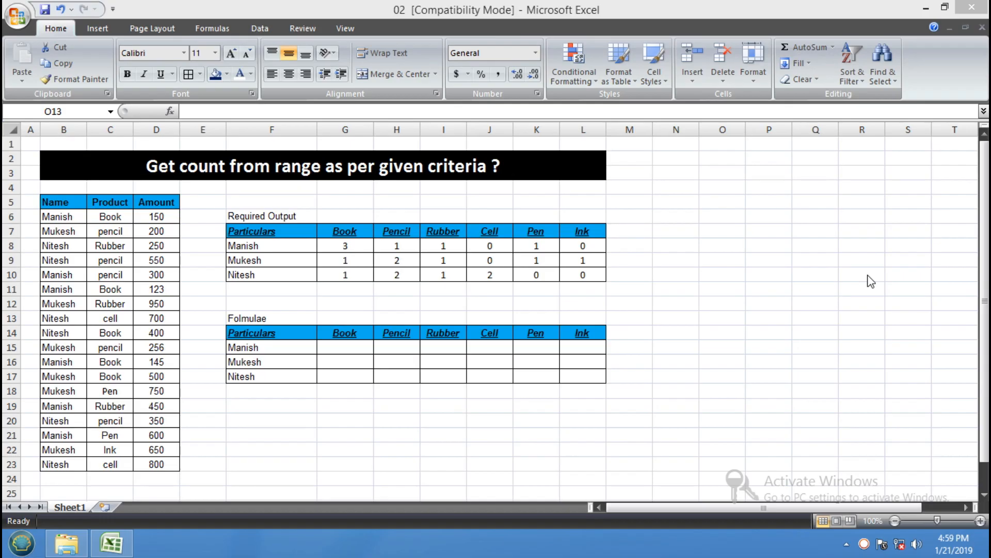
Review the Name, Product and Amount columns of the source data table.
left_click(61, 204)
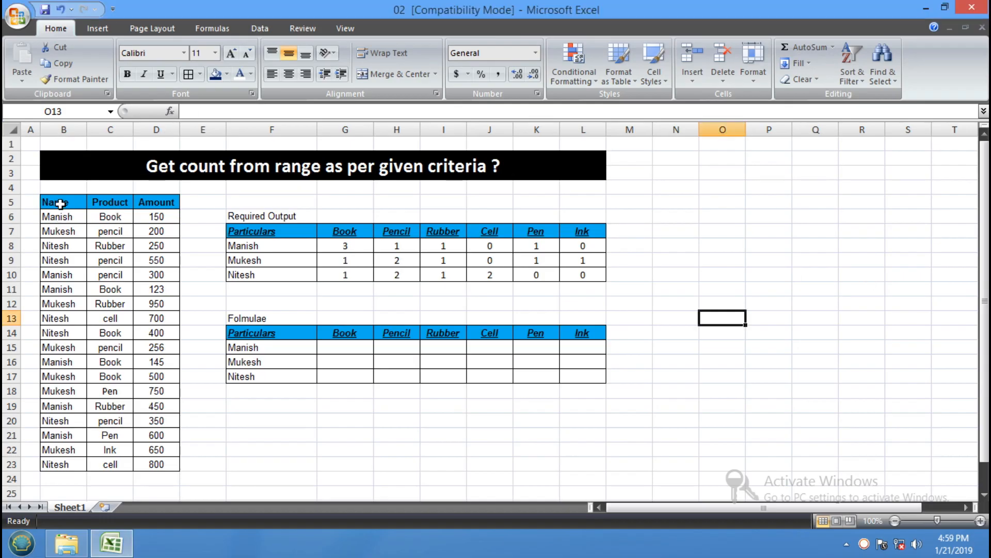
left_click_drag(60, 204, 59, 463)
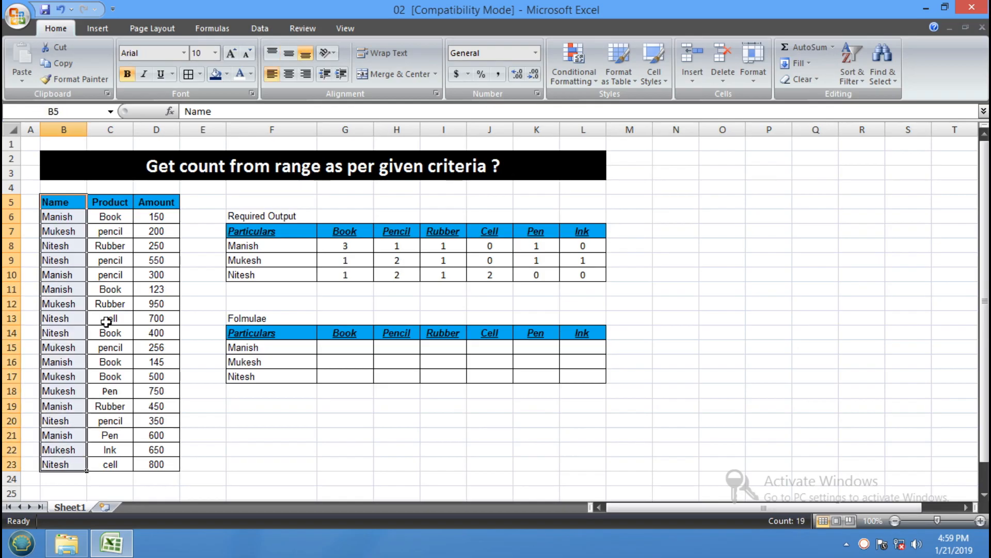
left_click_drag(110, 203, 129, 479)
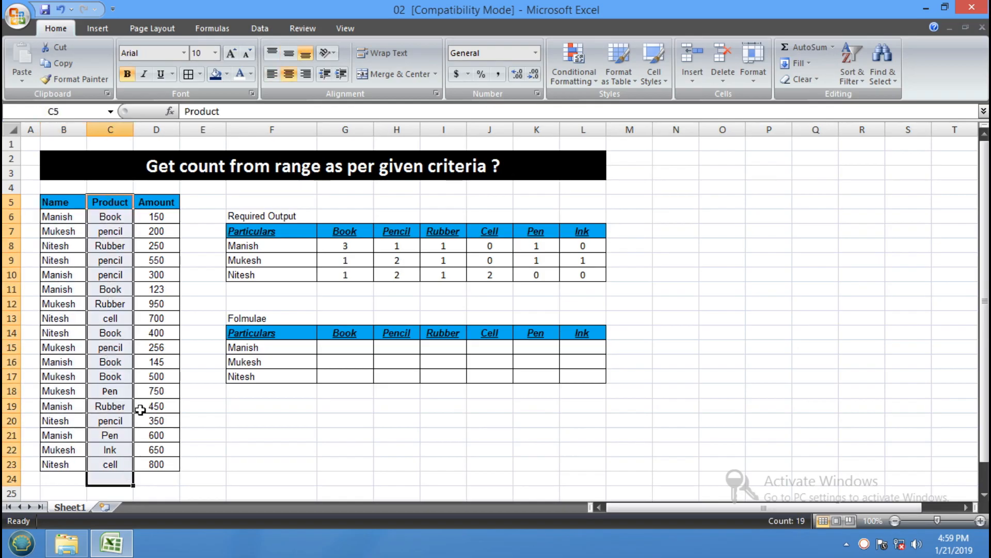
left_click_drag(170, 203, 145, 464)
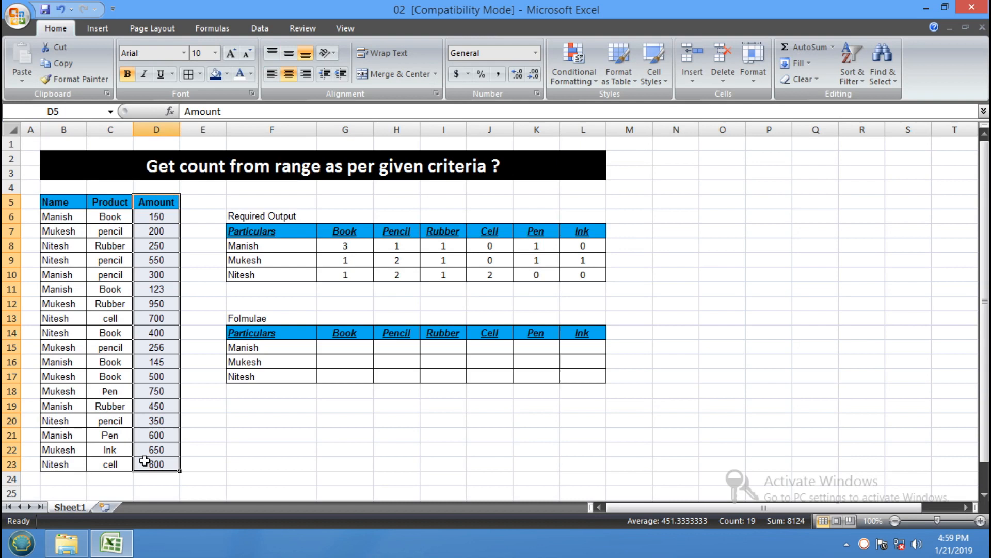
left_click(269, 411)
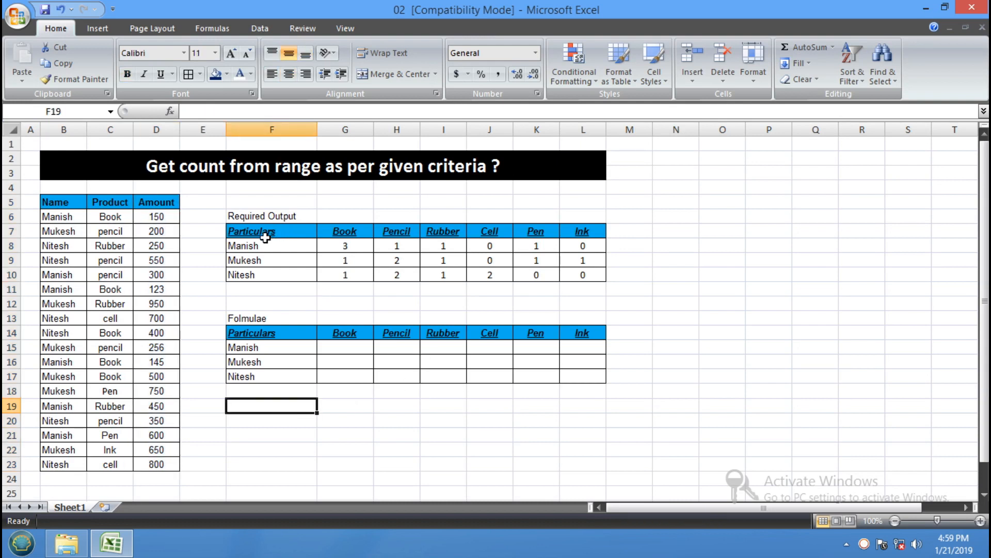
Format the "Required Output" label in F6 with a dark red fill and bold white text.
left_click(237, 222)
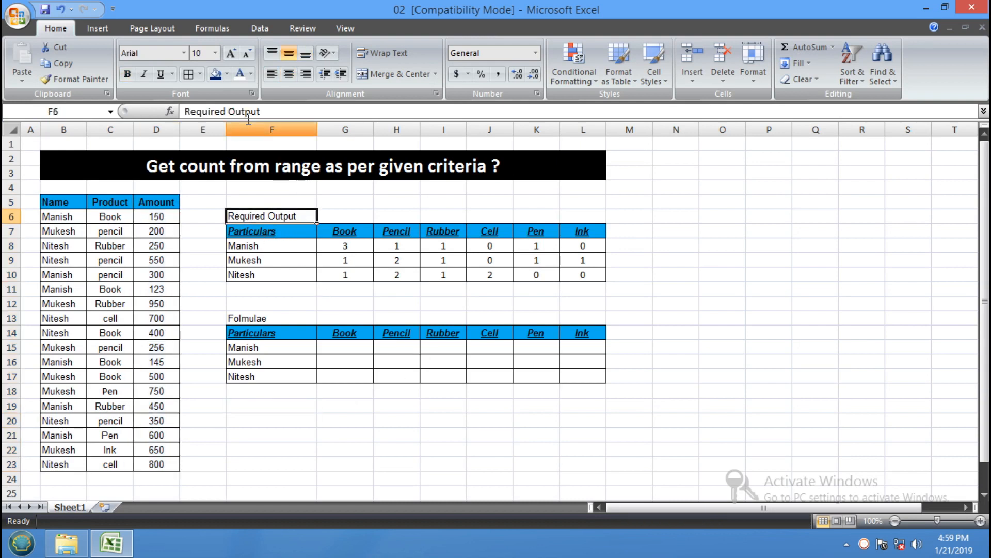
left_click(227, 75)
left_click(212, 186)
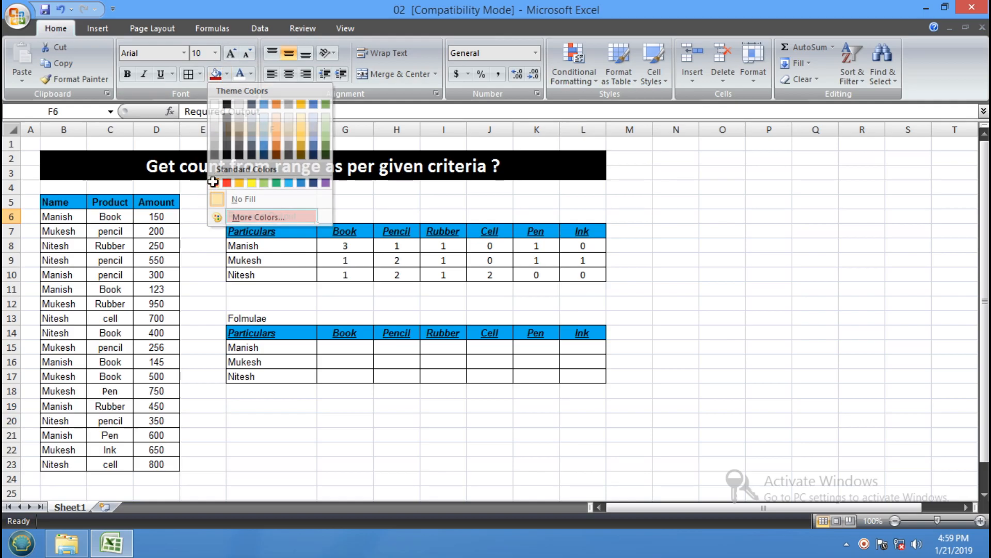
left_click(127, 74)
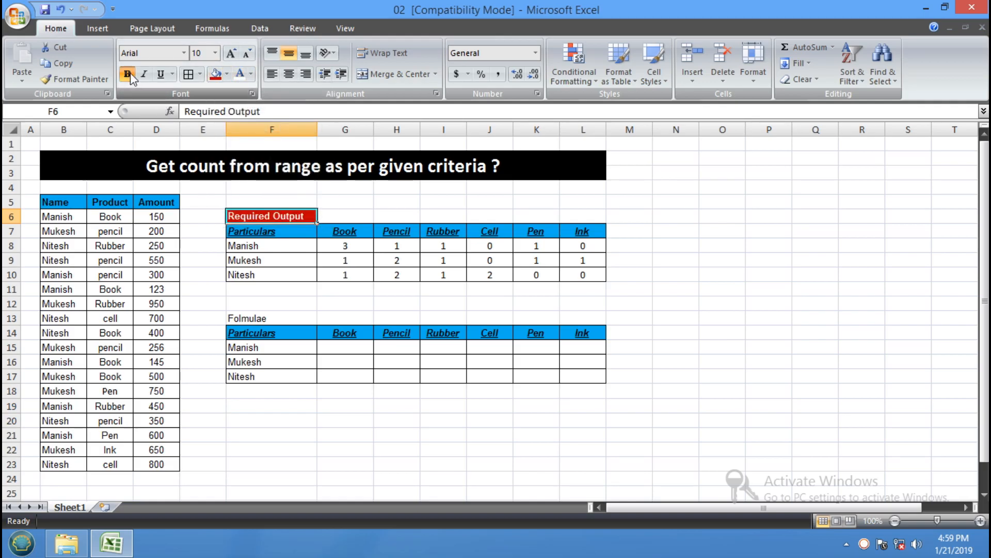
Examine the Book and Pencil counts for the first person in the Required Output table against the source Name column.
left_click(261, 245)
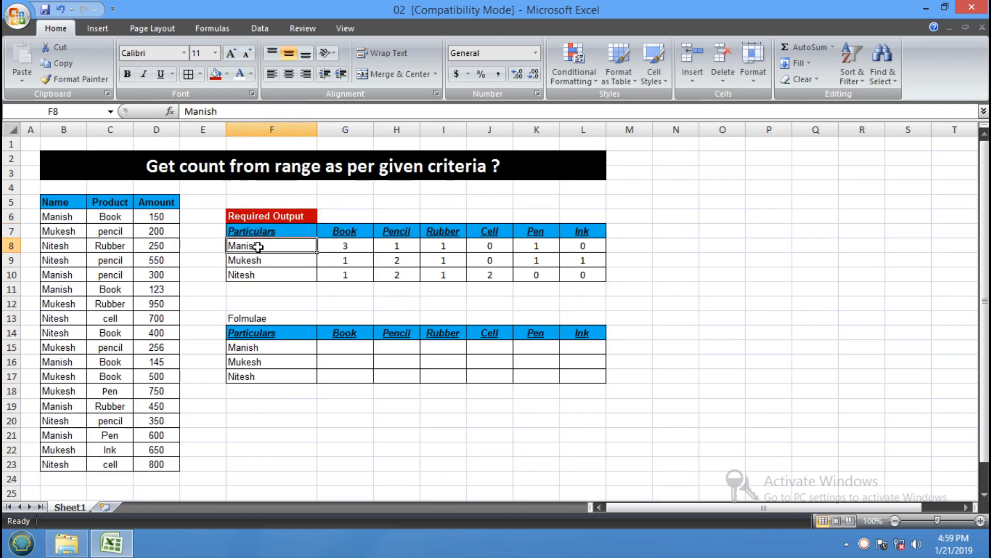
left_click(350, 231)
left_click(350, 247)
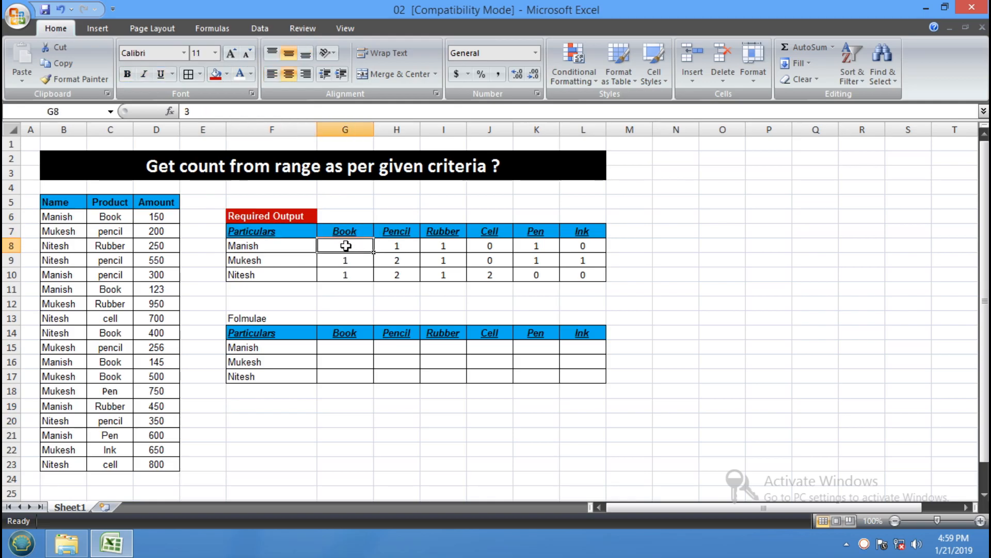
left_click(258, 249)
left_click(339, 229)
left_click(347, 247)
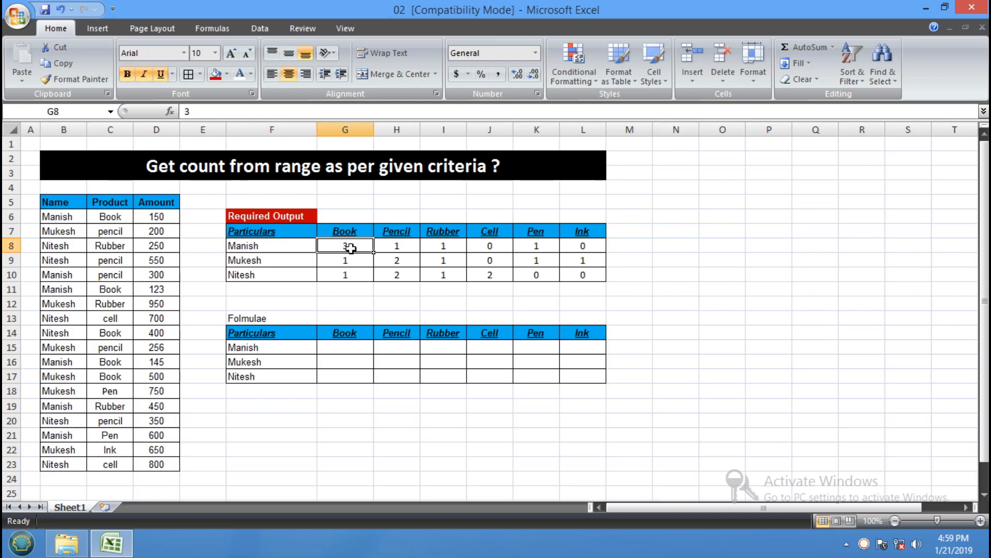
left_click(258, 246)
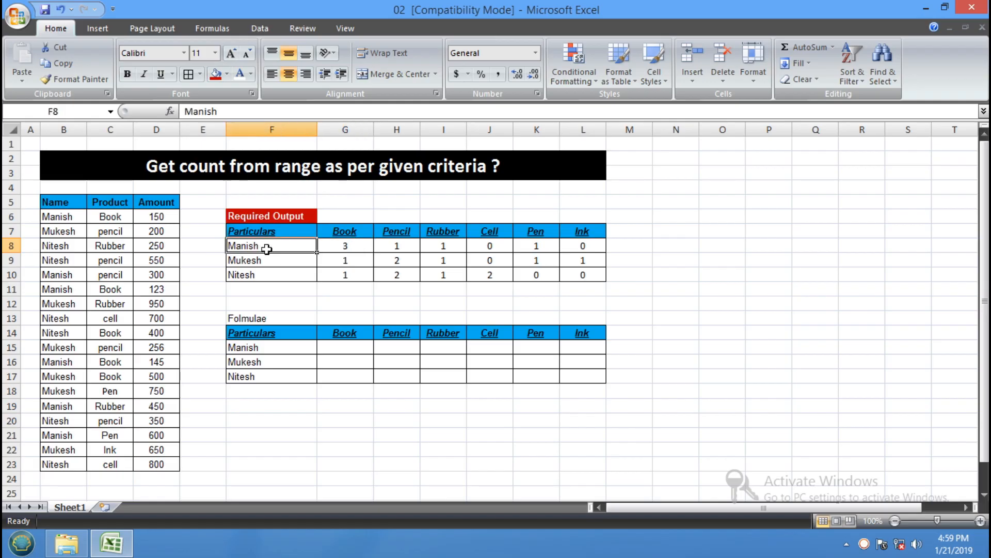
left_click(395, 230)
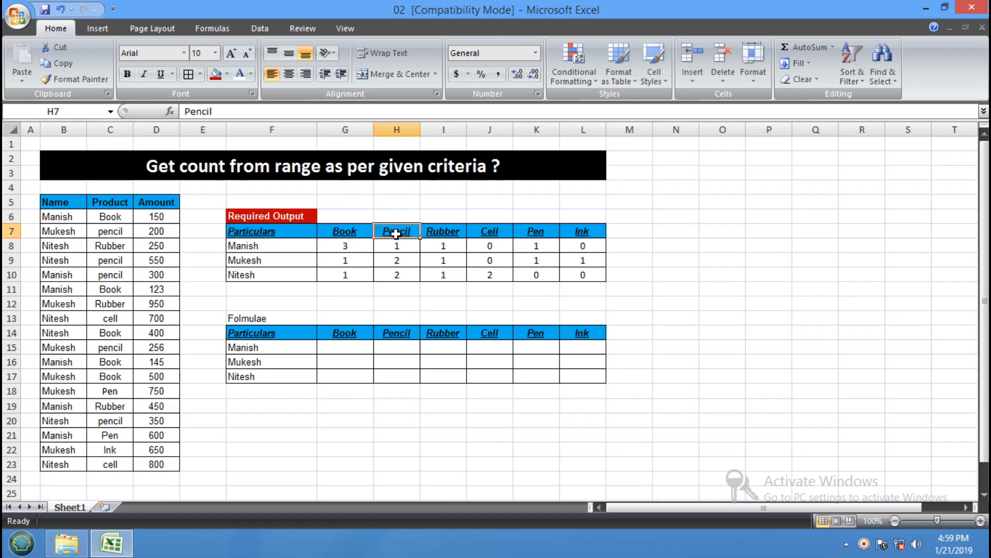
left_click(397, 247)
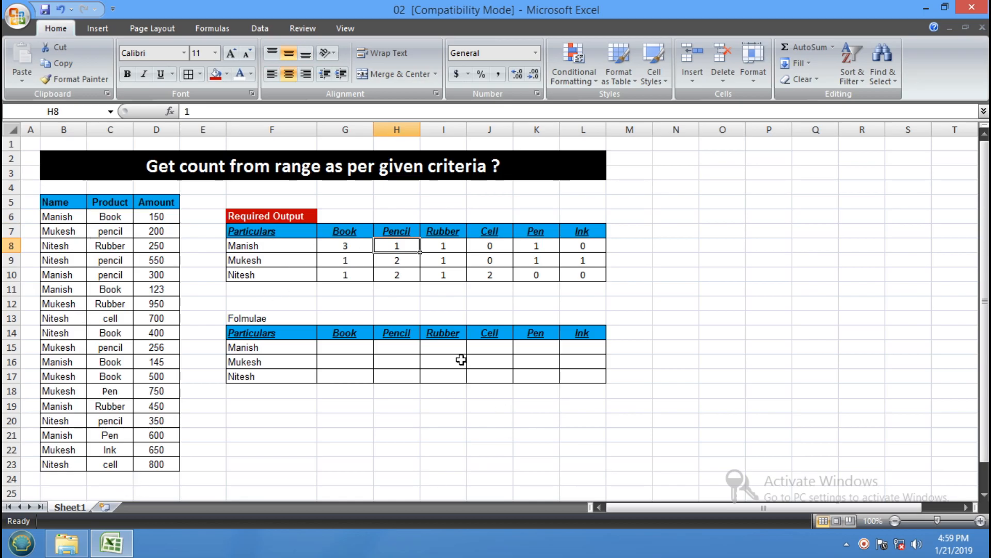
left_click_drag(75, 207, 54, 461)
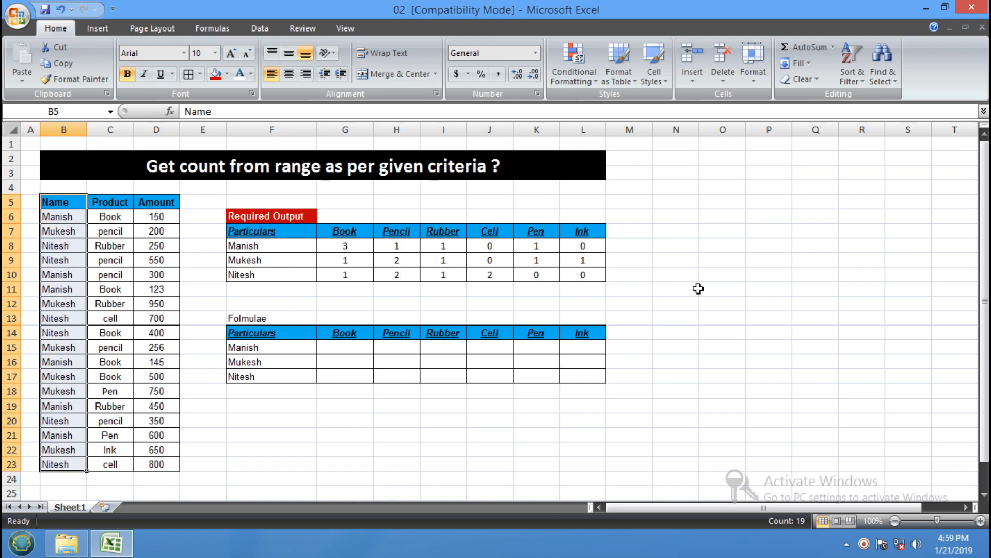
left_click(691, 212)
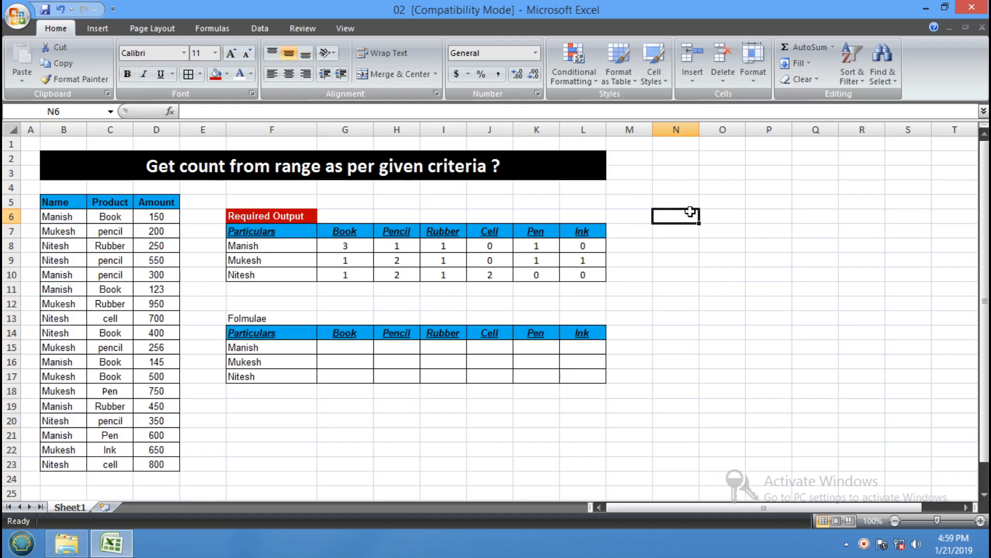
Start a trial COUNTIFS formula in P6 with range B6:B23 and the name shown in F8 as quoted text criterion.
left_click(752, 219)
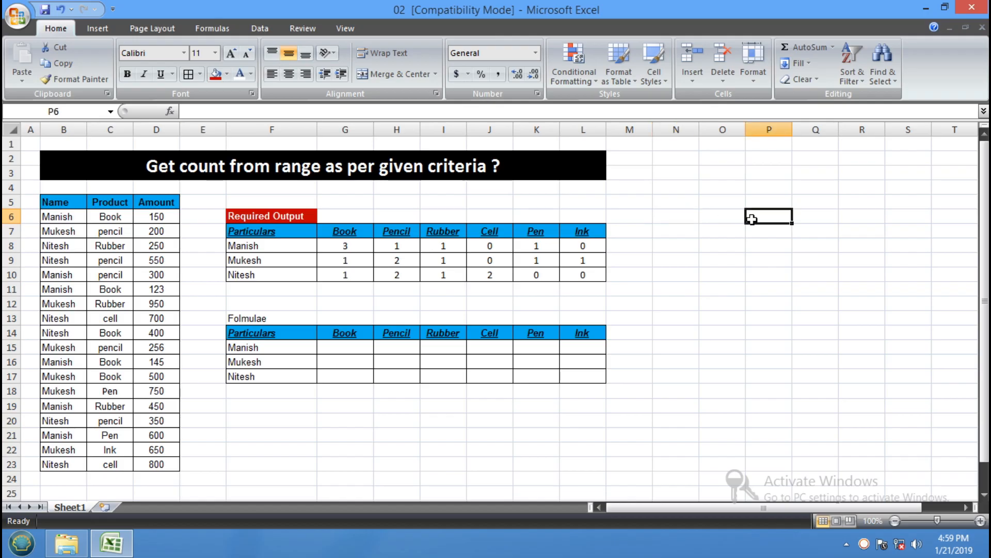
type("=C")
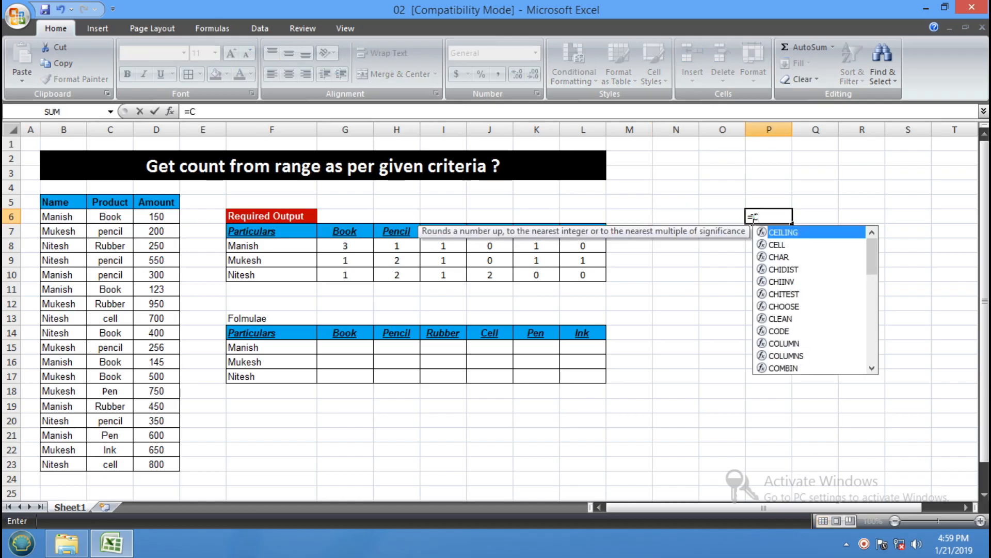
type("OUNTIF")
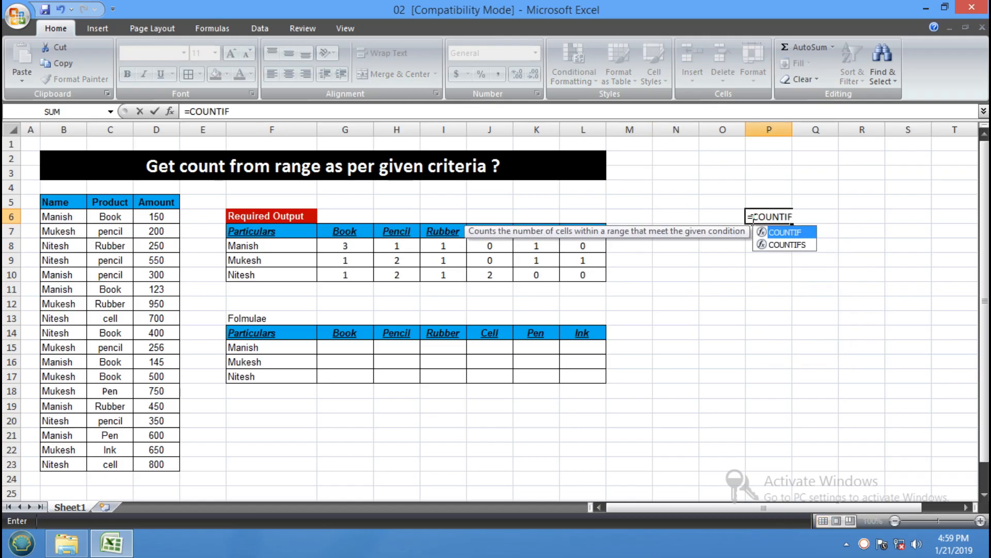
type("S(")
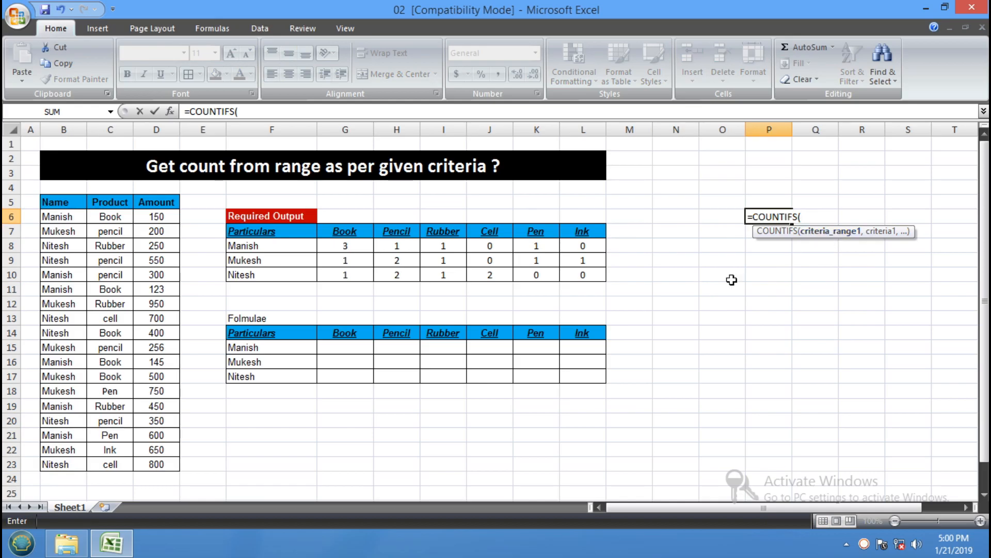
left_click_drag(63, 211, 58, 461)
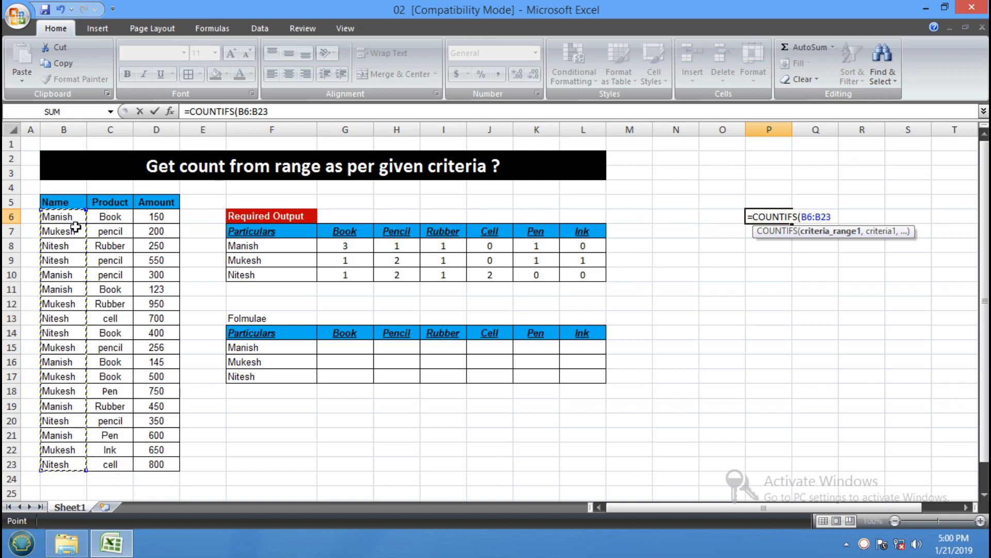
type(",\"MANISH")
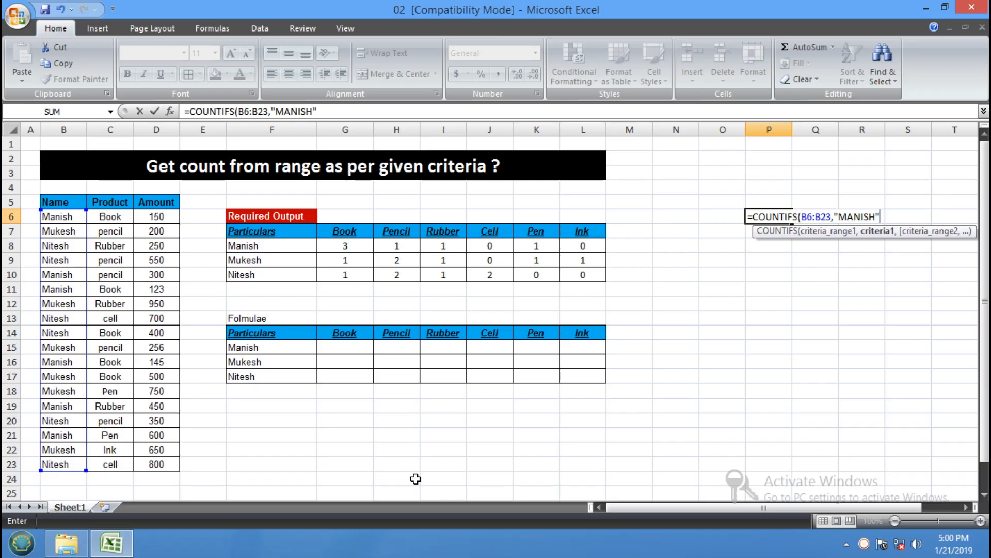
Add C6:C23 with criterion "BOOK" as the second condition and complete the COUNTIFS formula in P6.
type(",")
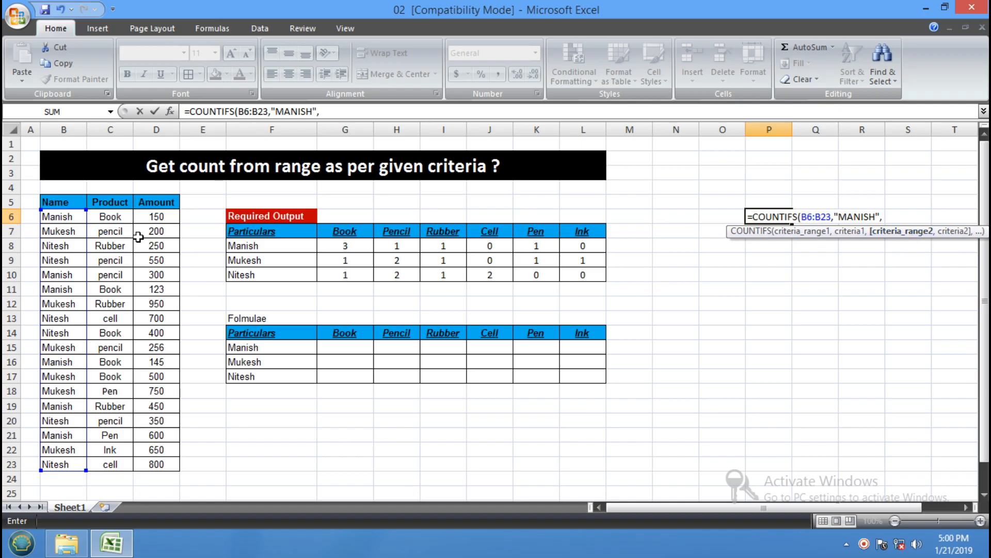
left_click_drag(122, 218, 106, 469)
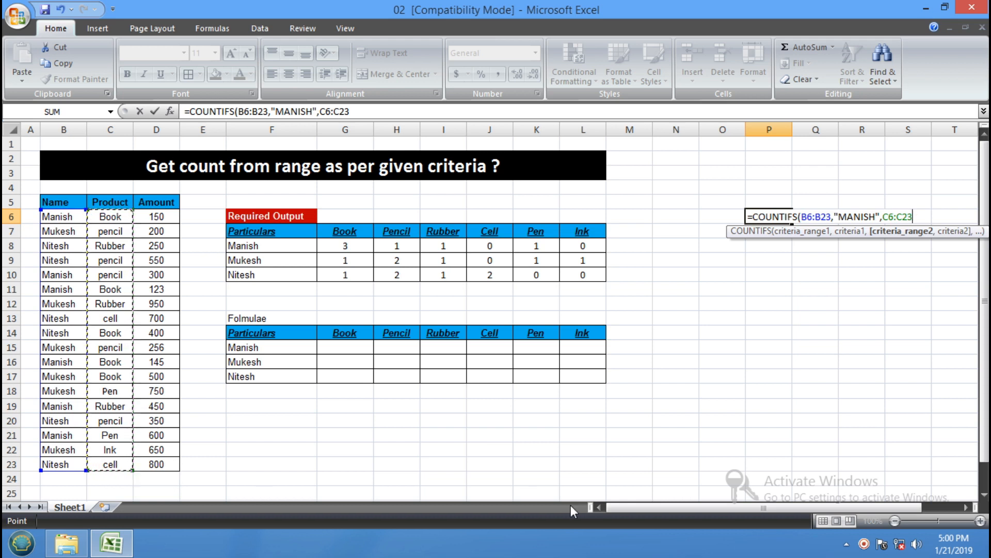
type(",")
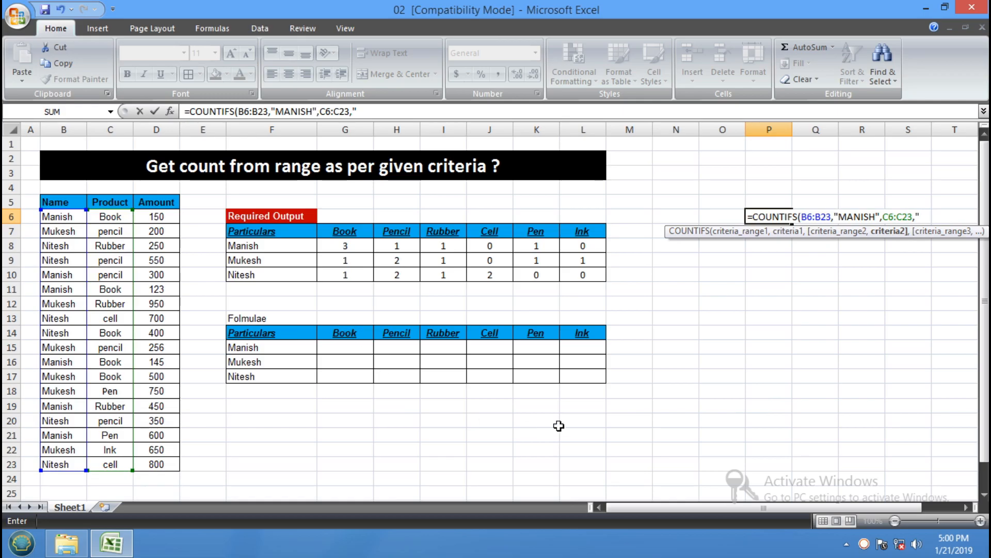
type("OOK")
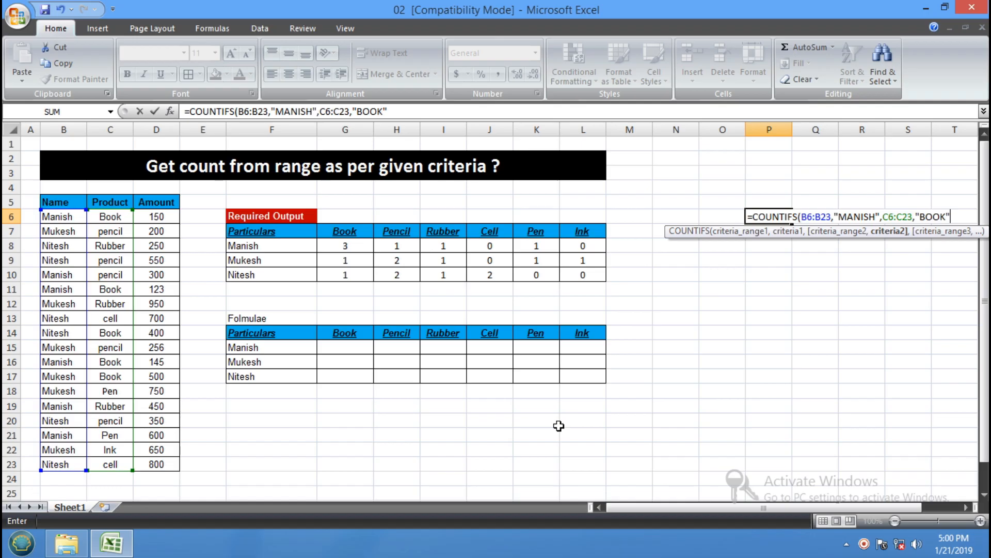
type("\")")
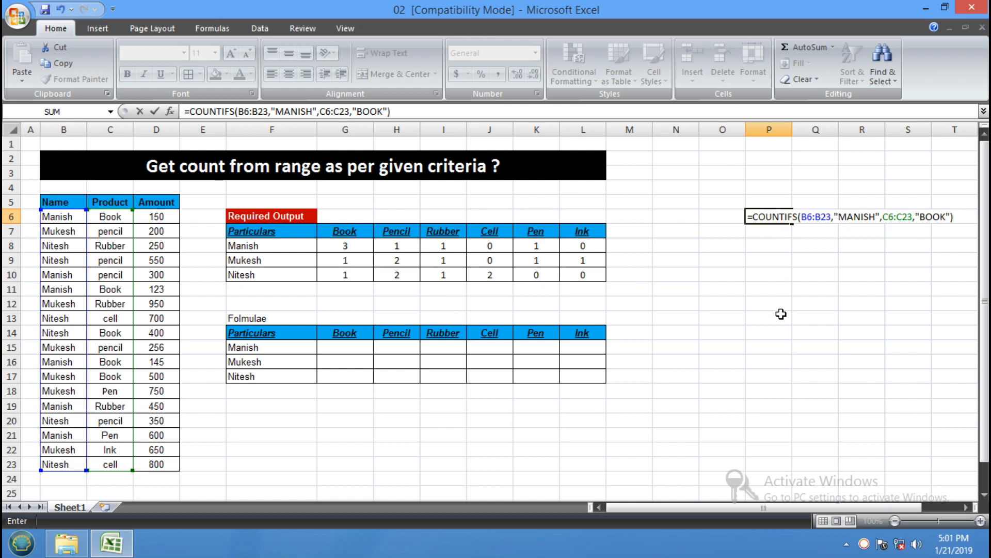
key("Return")
left_click(786, 215)
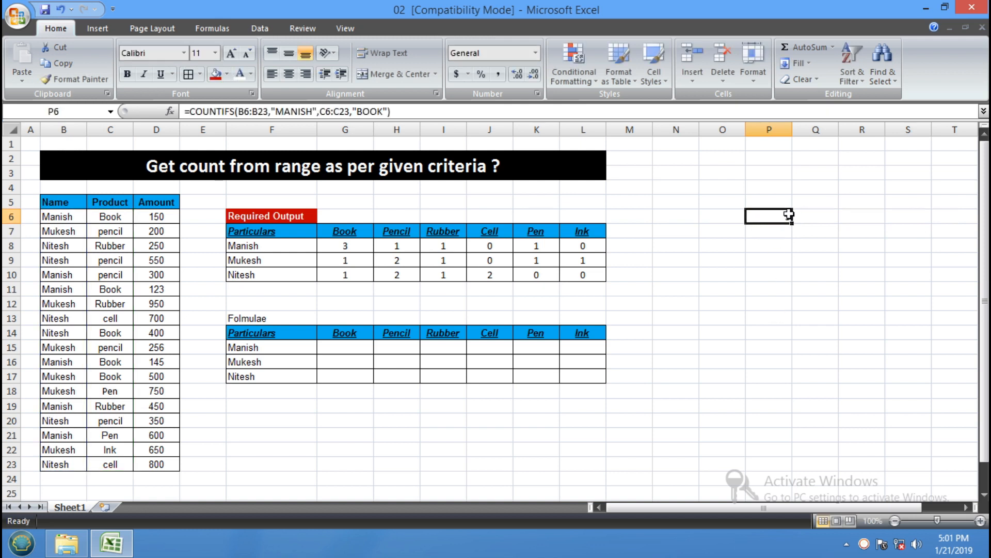
Compare the trial result with the required count in G8 and clear the formula from P6.
left_click(363, 246)
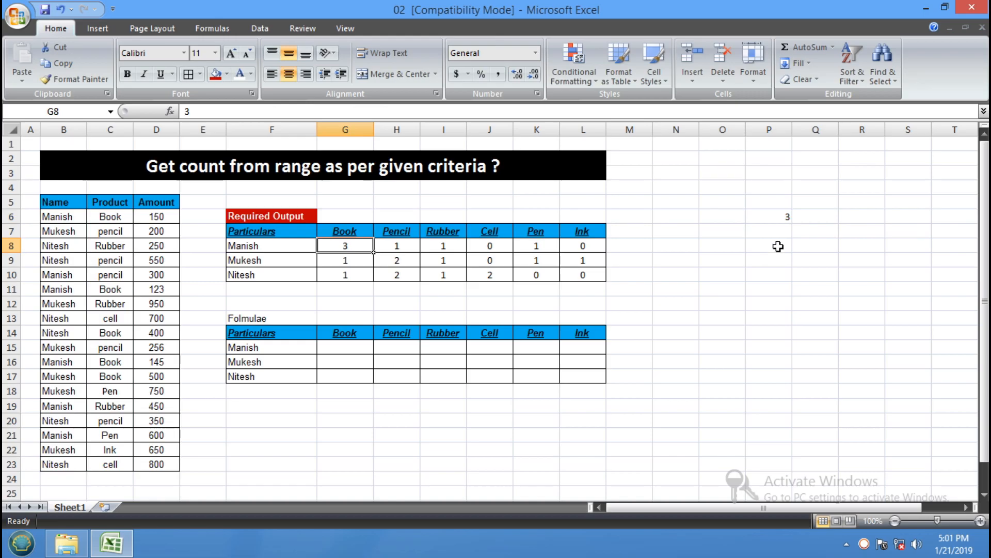
left_click(779, 219)
key("Delete")
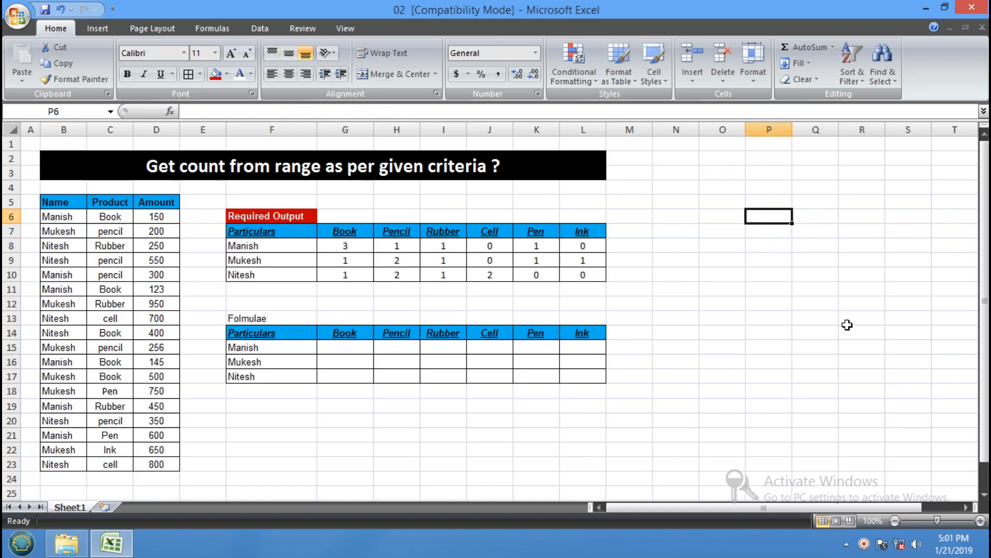
Start a COUNTIFS formula in G15 with B6:B23 as the first criteria range and F15 as its criterion.
left_click(342, 347)
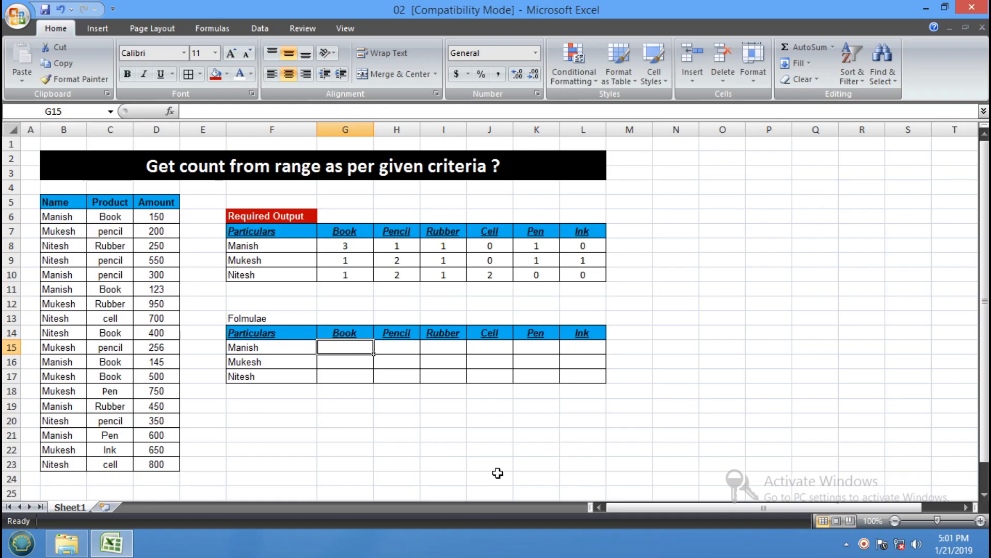
left_click(977, 520)
left_click(857, 433)
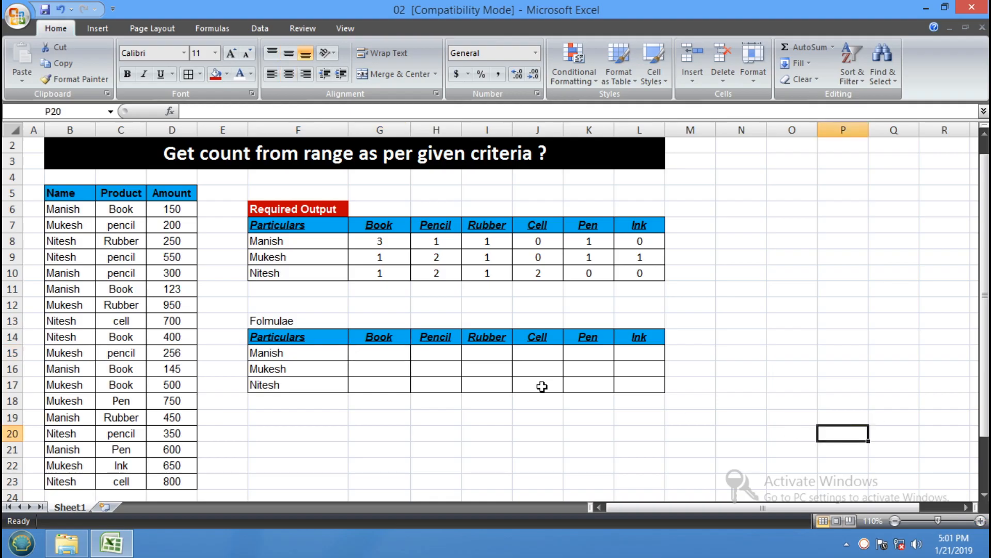
left_click(388, 354)
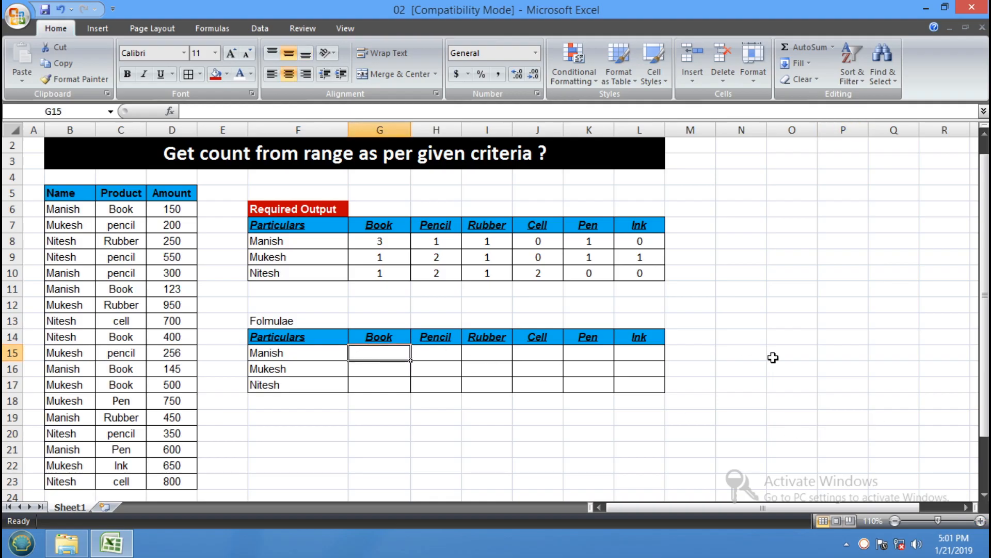
type("=COUNTIF")
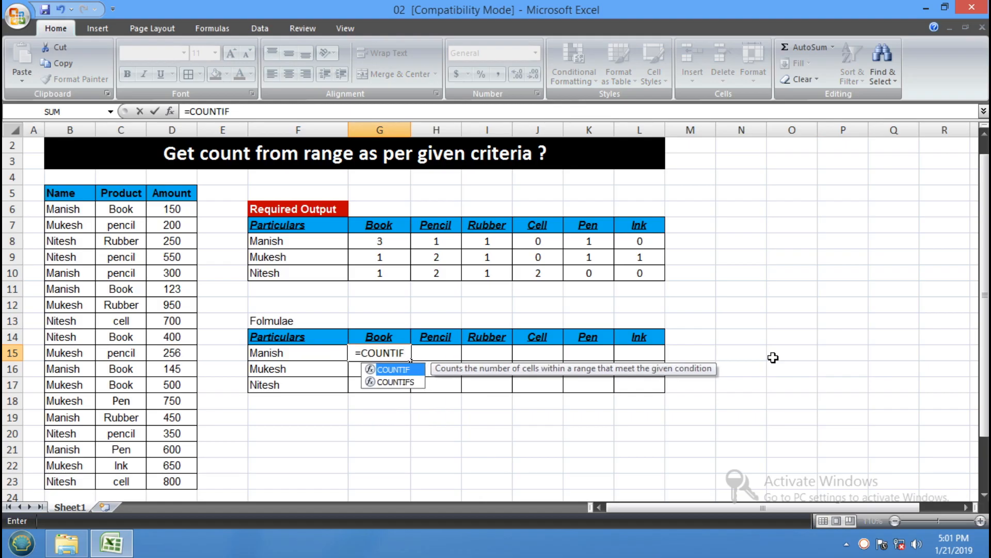
type("(")
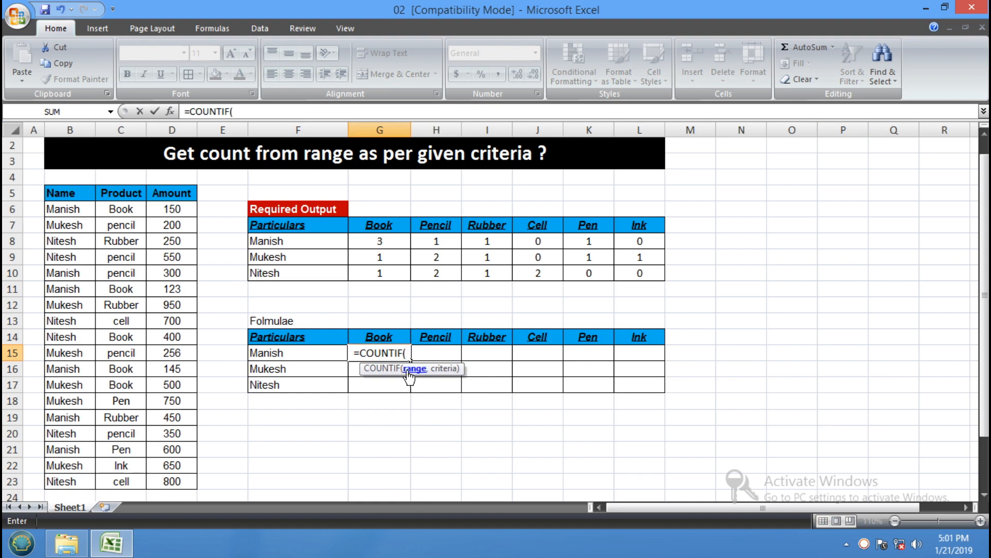
key("BackSpace")
type("s(")
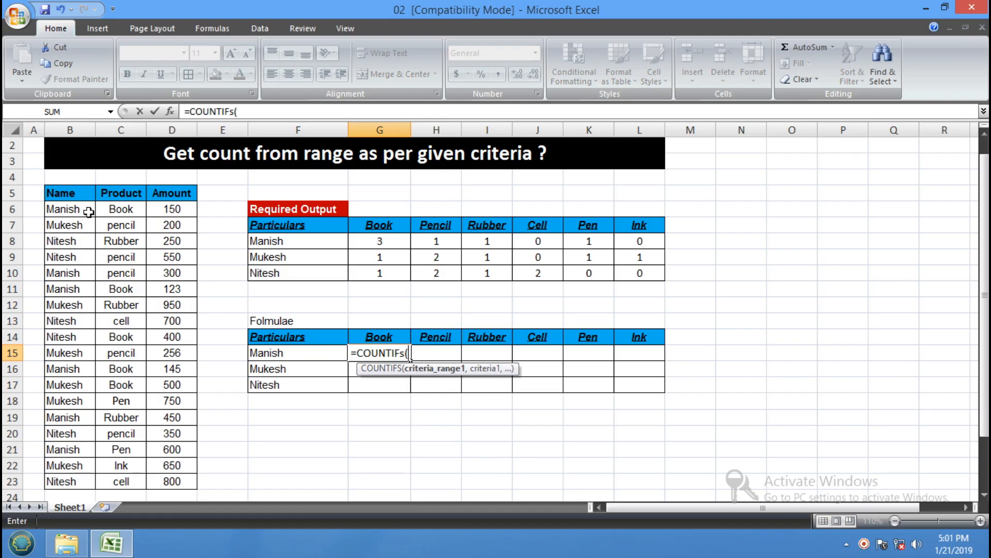
left_click_drag(62, 208, 73, 478)
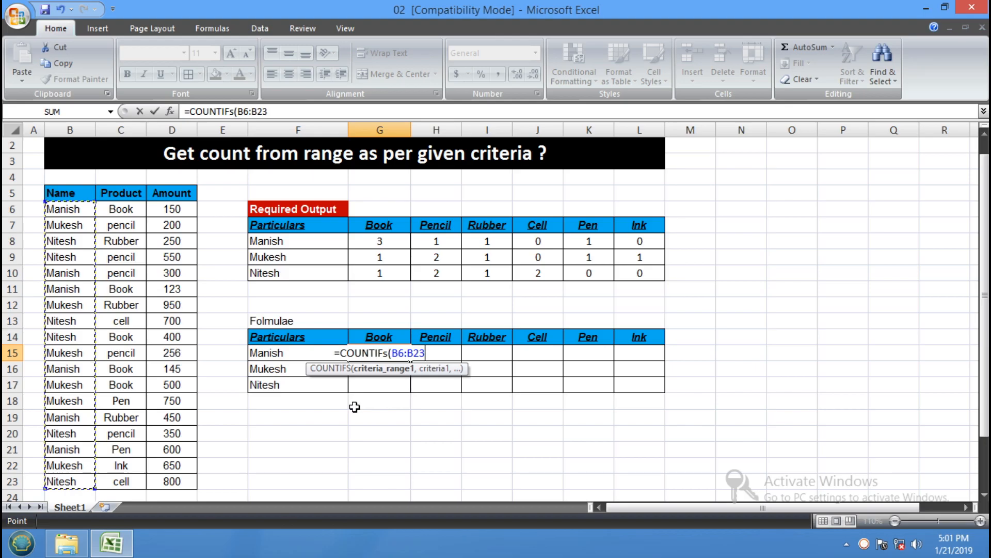
type(",")
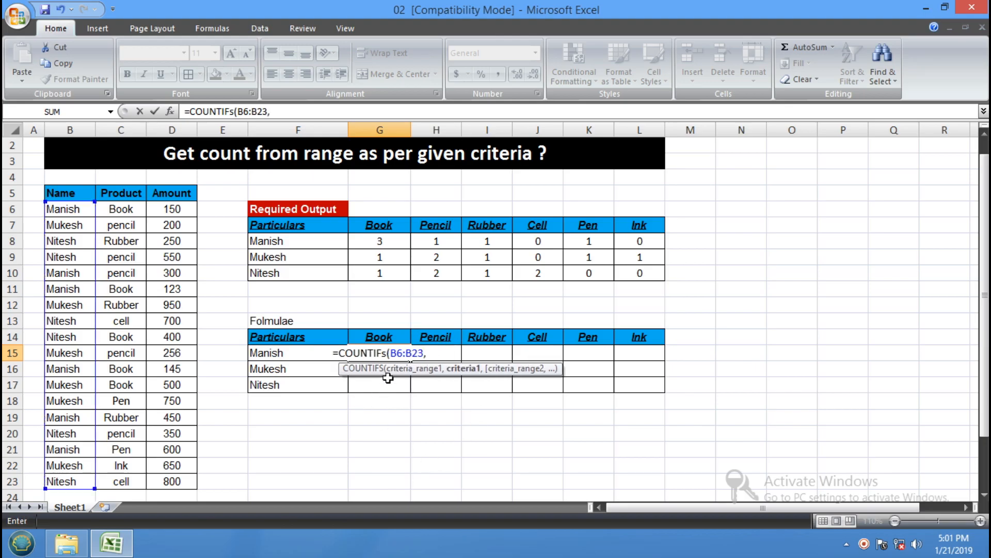
left_click(266, 354)
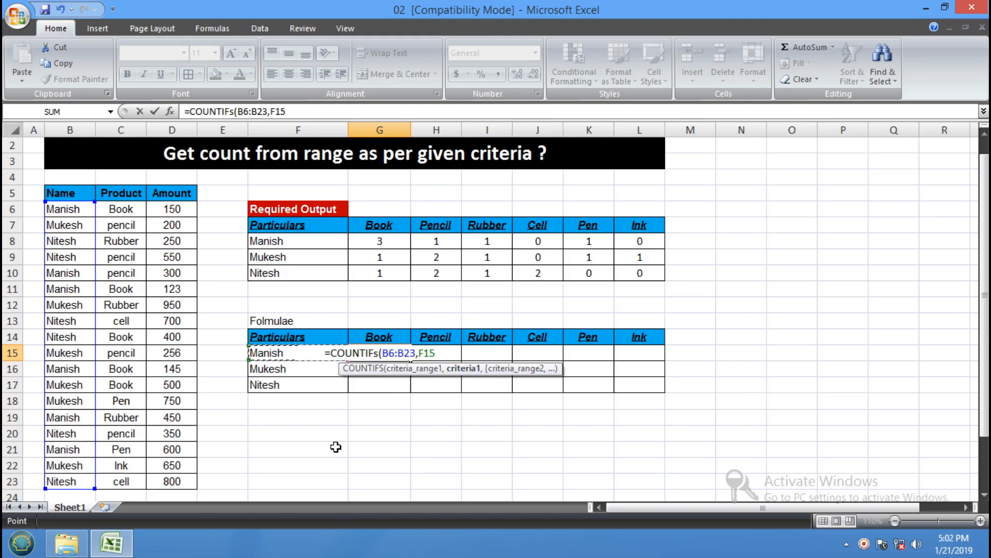
Add C6:C23 with header cell G14 as the second condition and complete the COUNTIFS formula in G15.
type(",")
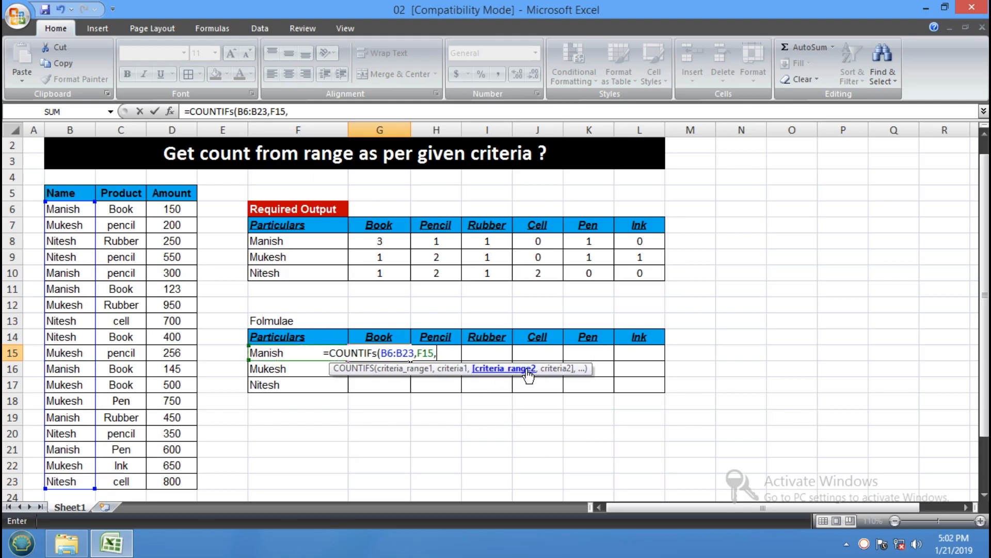
left_click_drag(132, 211, 125, 476)
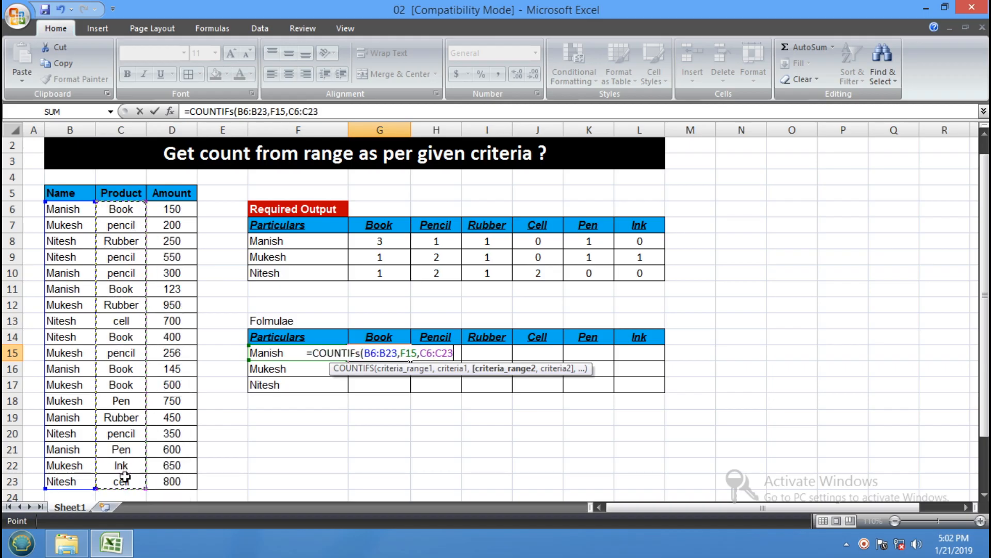
type(",")
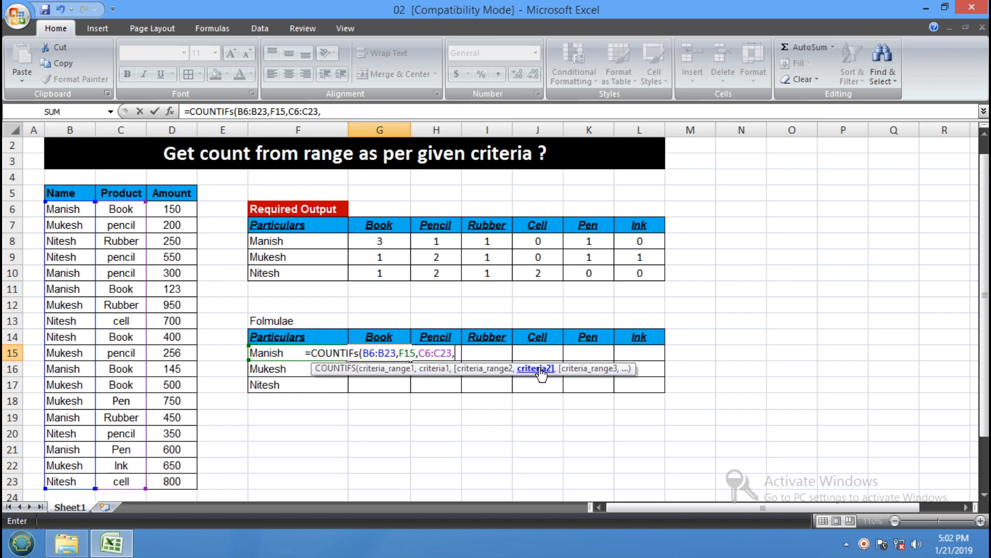
left_click(380, 337)
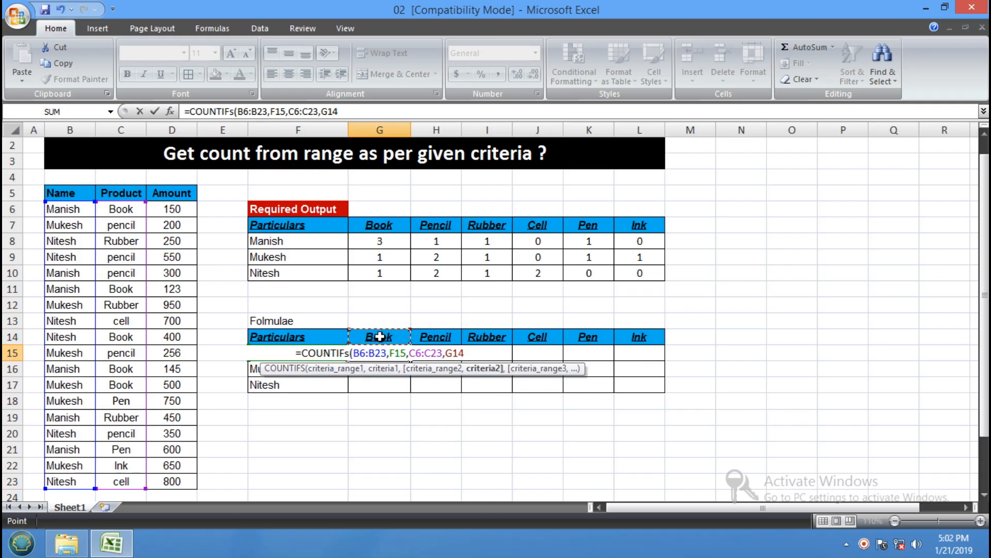
type(")")
key("Return")
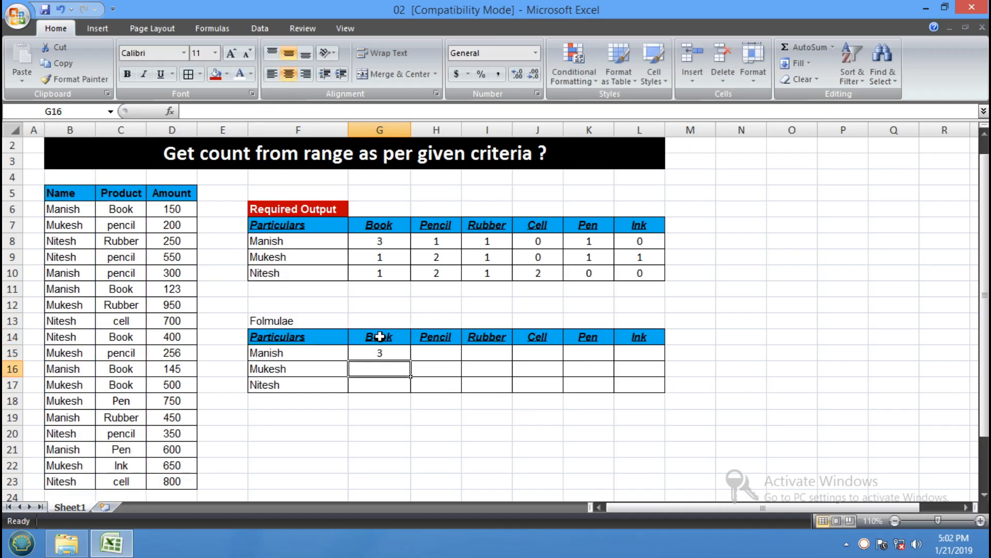
Fill the G15 formula across the row through L15.
left_click(383, 357)
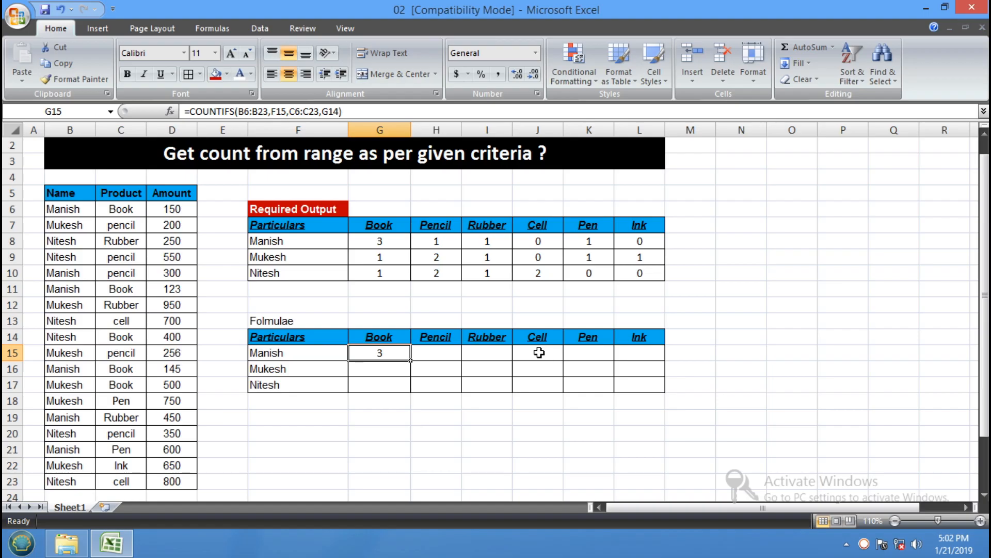
left_click_drag(411, 362, 649, 365)
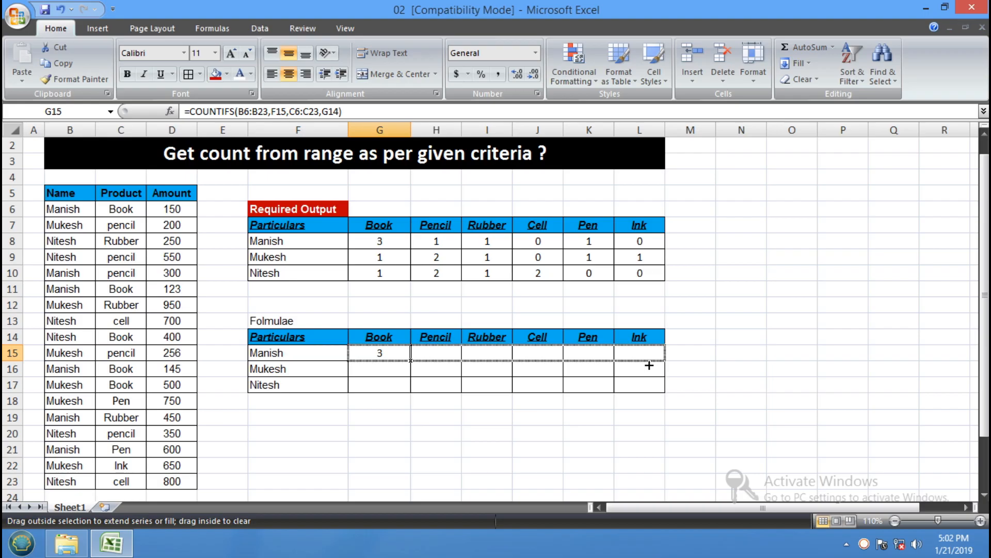
left_click_drag(649, 365, 648, 364)
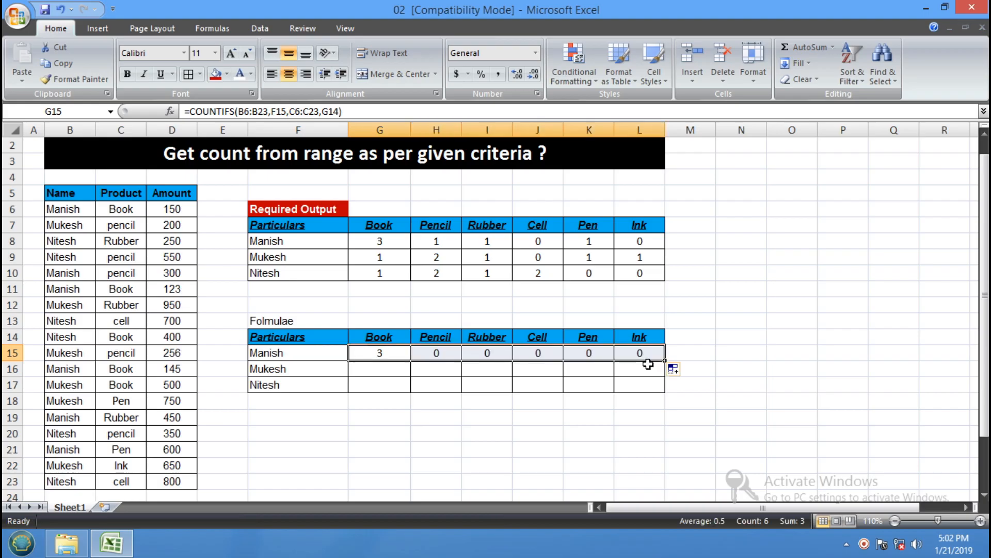
left_click(560, 401)
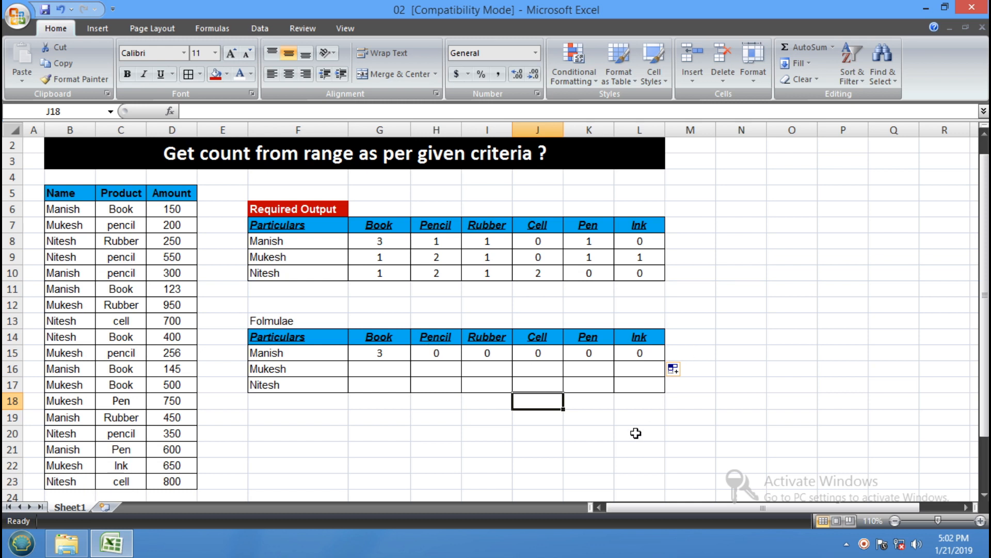
Change the B6:B23 range in the G15 formula to the absolute reference $B$6:$B$23.
left_click(366, 356)
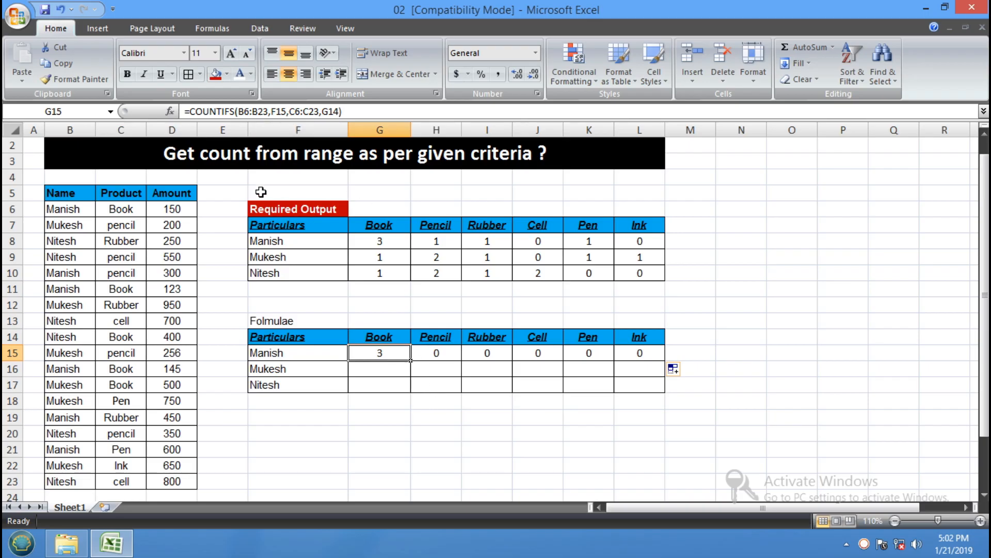
left_click(268, 111)
left_click_drag(268, 111, 238, 113)
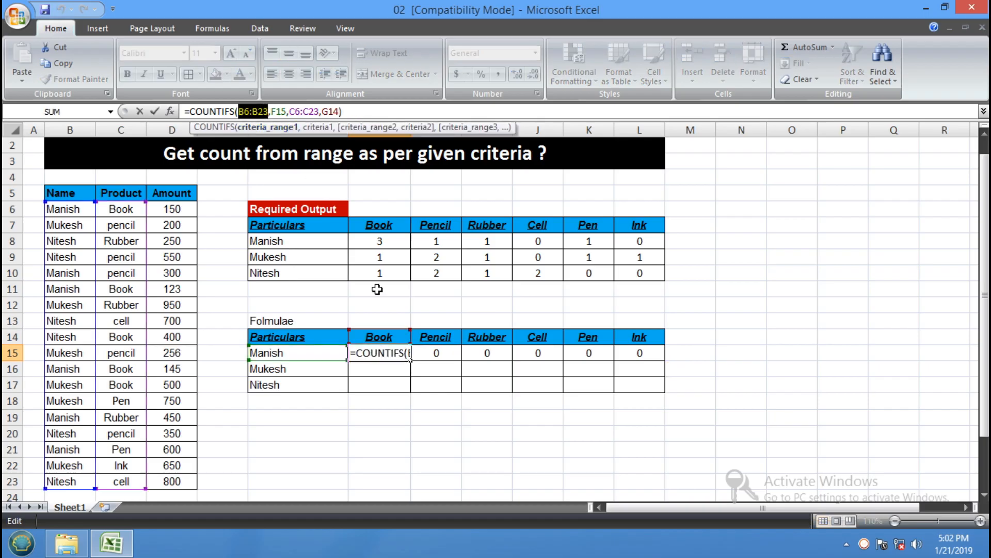
key("F4")
left_click(348, 111)
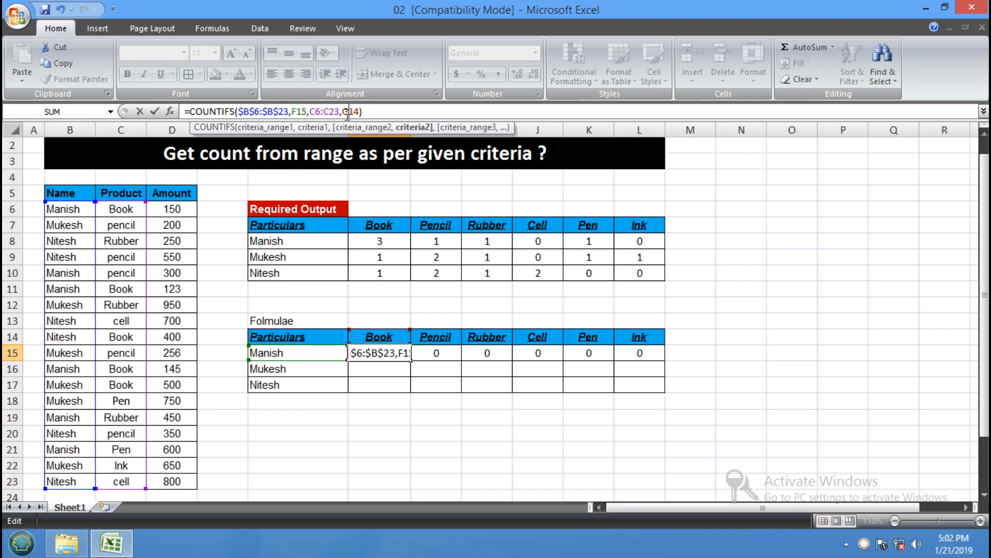
key("Return")
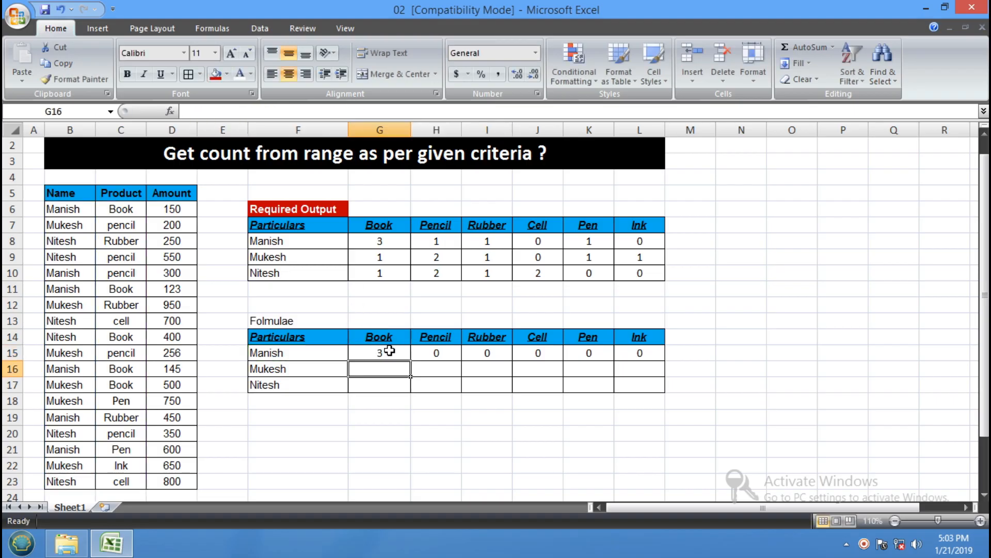
Clear G15 and restart its COUNTIFS formula with the absolute range $B$6:$B$23 as the first criteria range.
left_click(388, 354)
key("Delete")
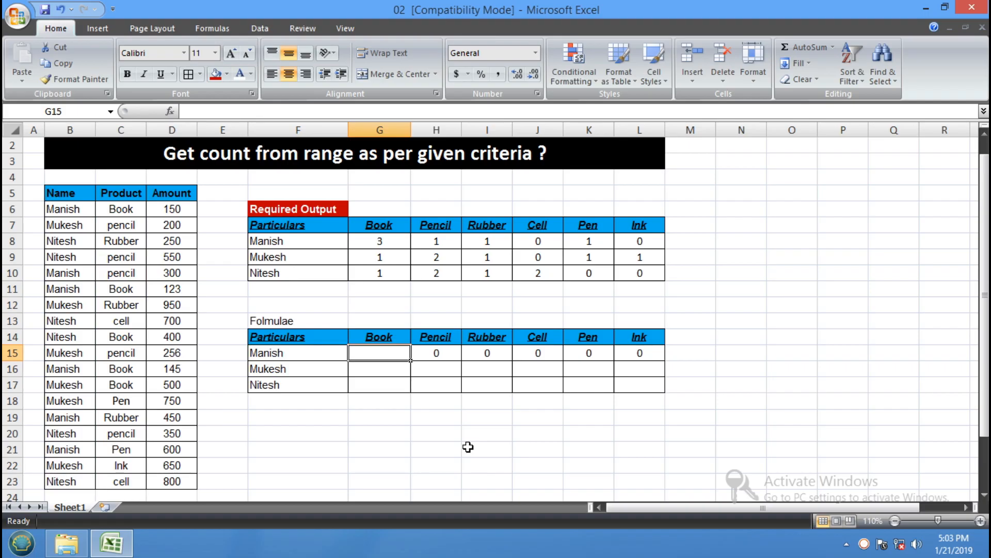
type("=cou")
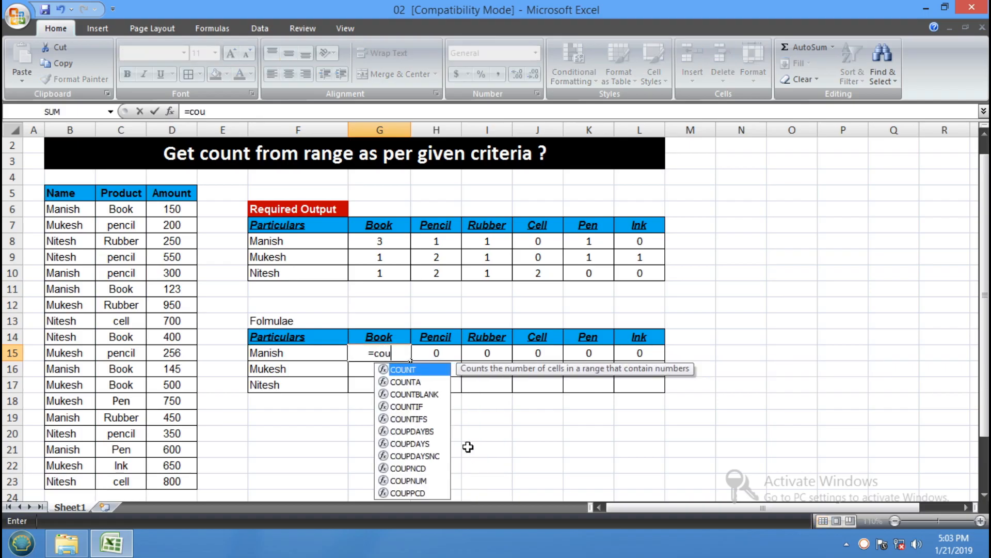
type("ntifs")
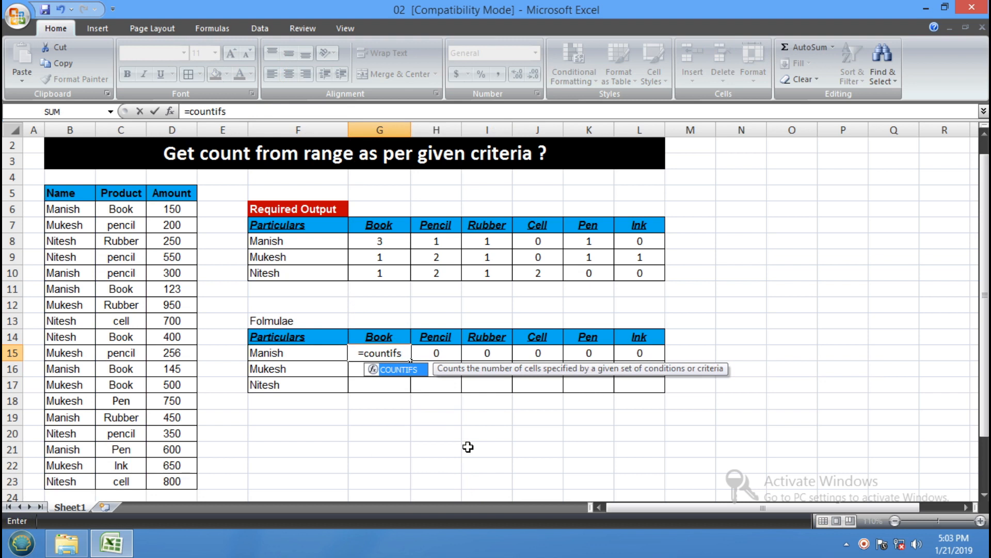
type("(")
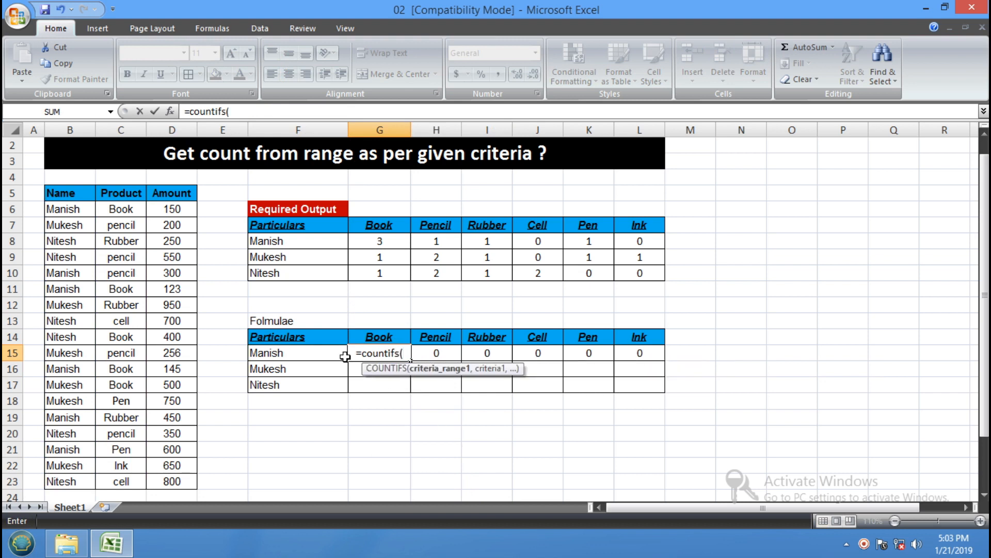
left_click_drag(65, 210, 73, 480)
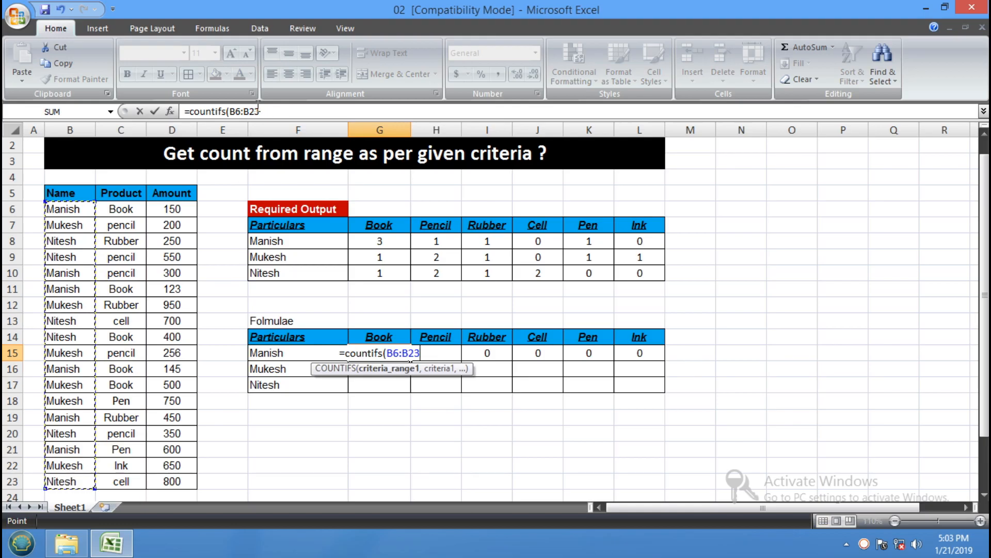
left_click_drag(263, 110, 231, 111)
key("F4")
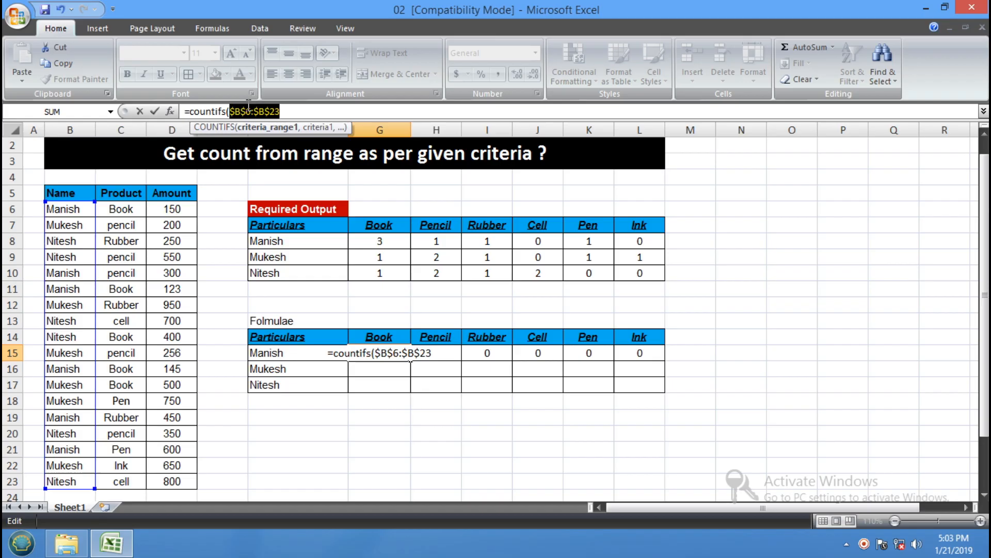
left_click(239, 111)
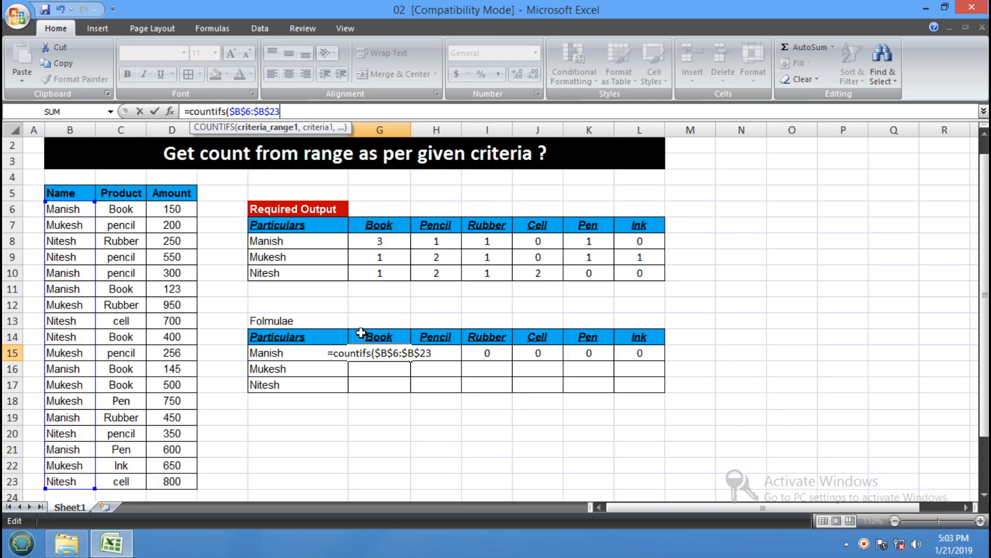
type(",")
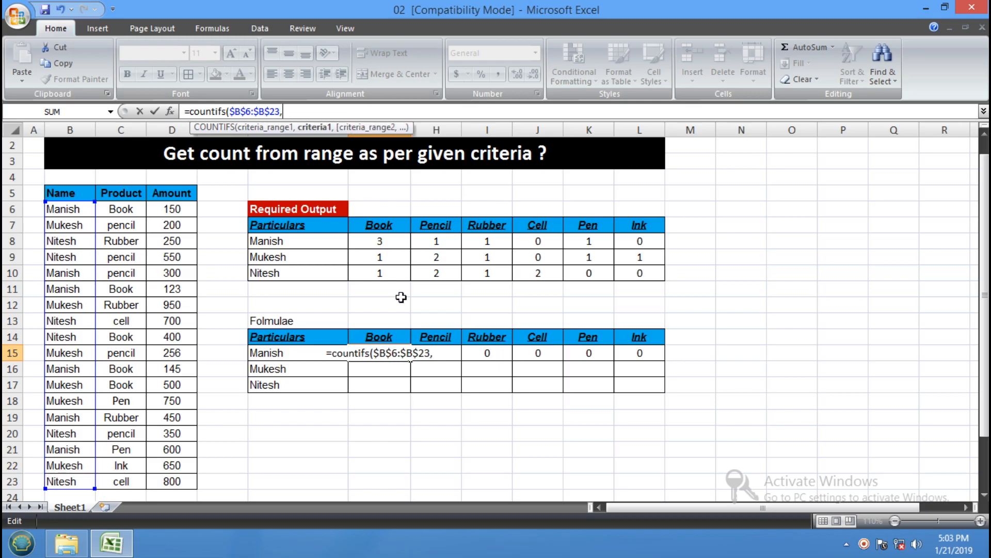
Add the row's name cell as the first criterion in the G15 COUNTIFS formula, locked as the absolute reference $F$15.
left_click(282, 354)
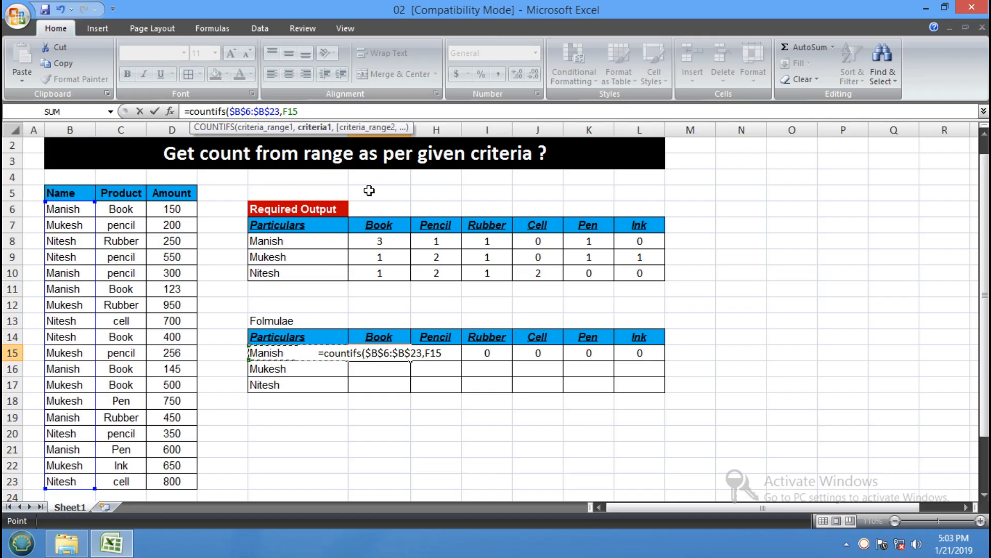
left_click_drag(298, 111, 284, 111)
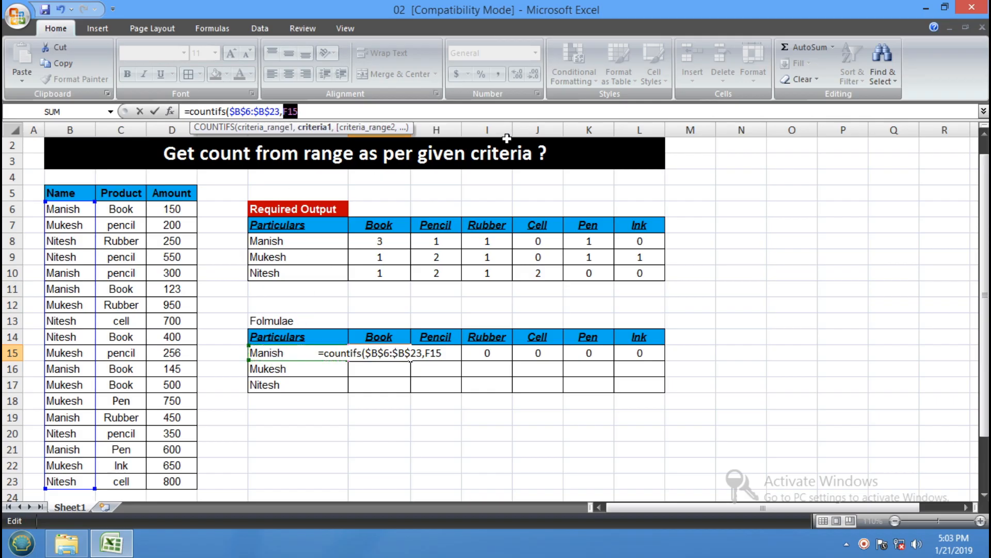
key("F4")
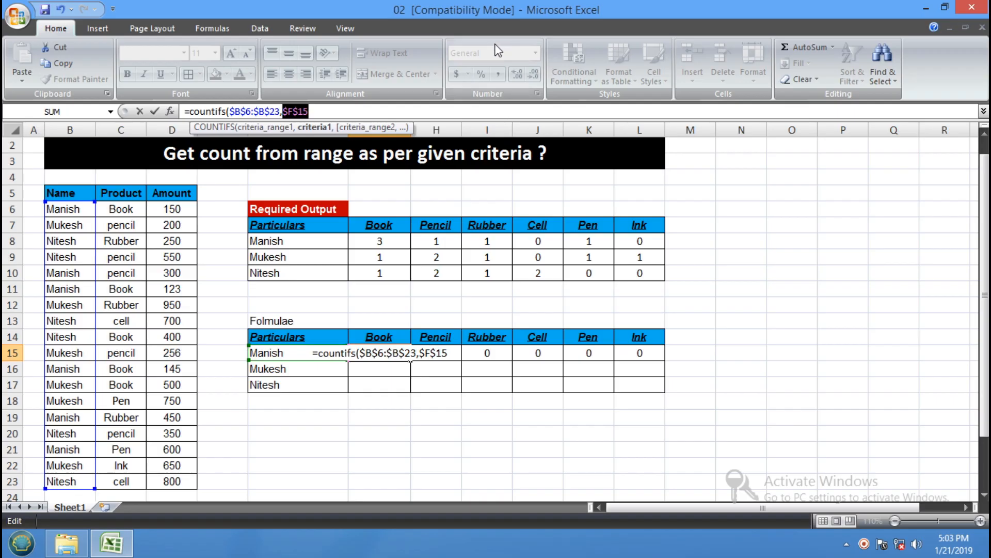
left_click(359, 109)
type(",")
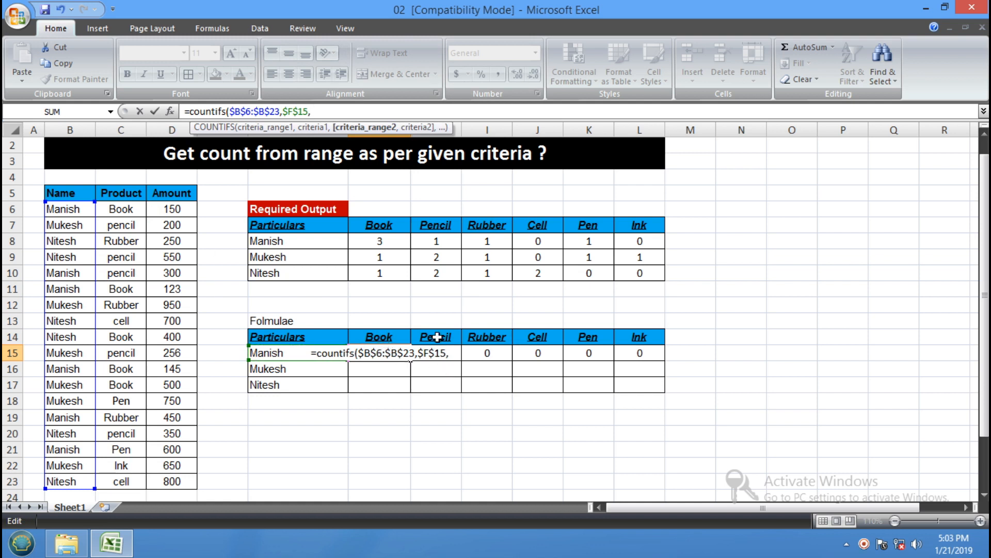
Add the absolute range $C$6:$C$23 with header cell G14 as the second condition and complete the G15 formula.
left_click_drag(121, 209, 111, 480)
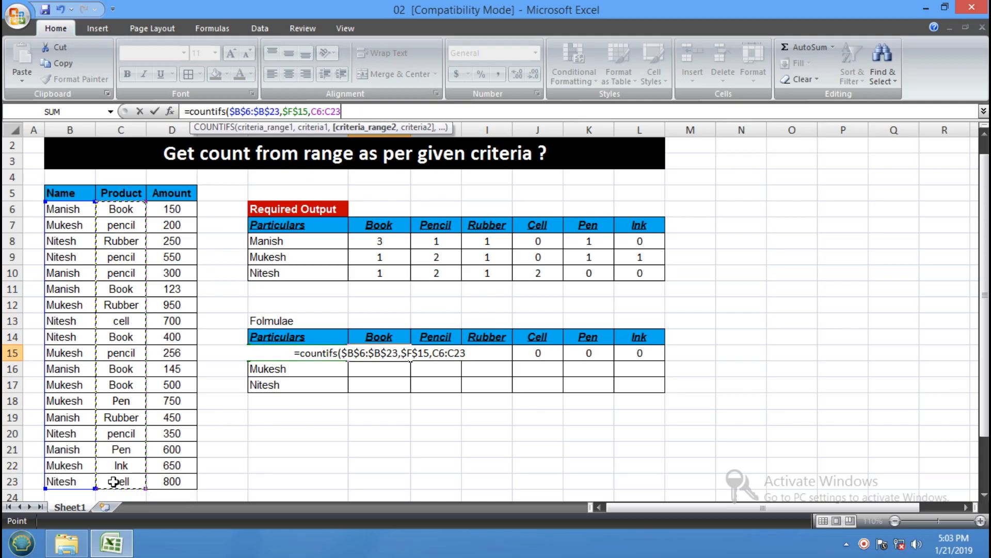
left_click_drag(342, 112, 311, 112)
key("F4")
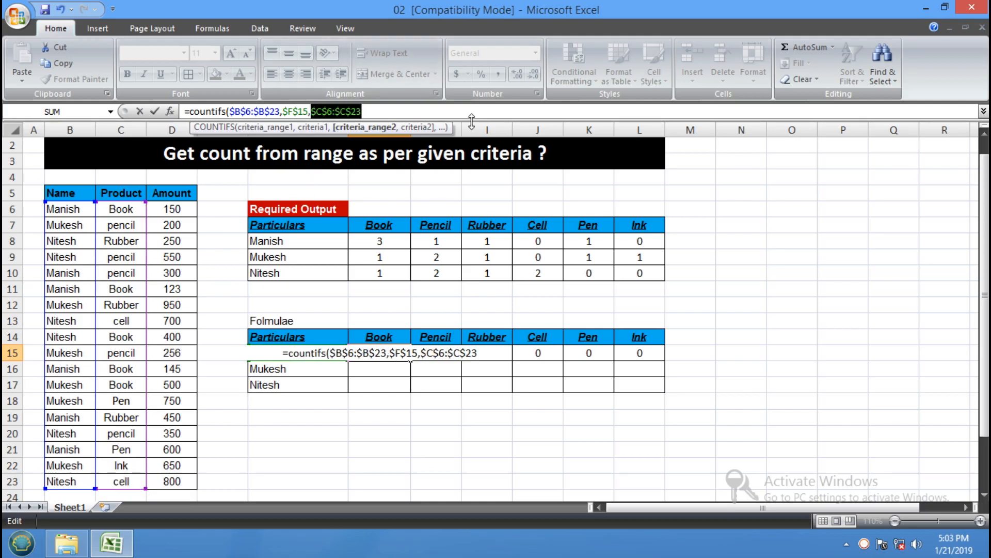
left_click(358, 111)
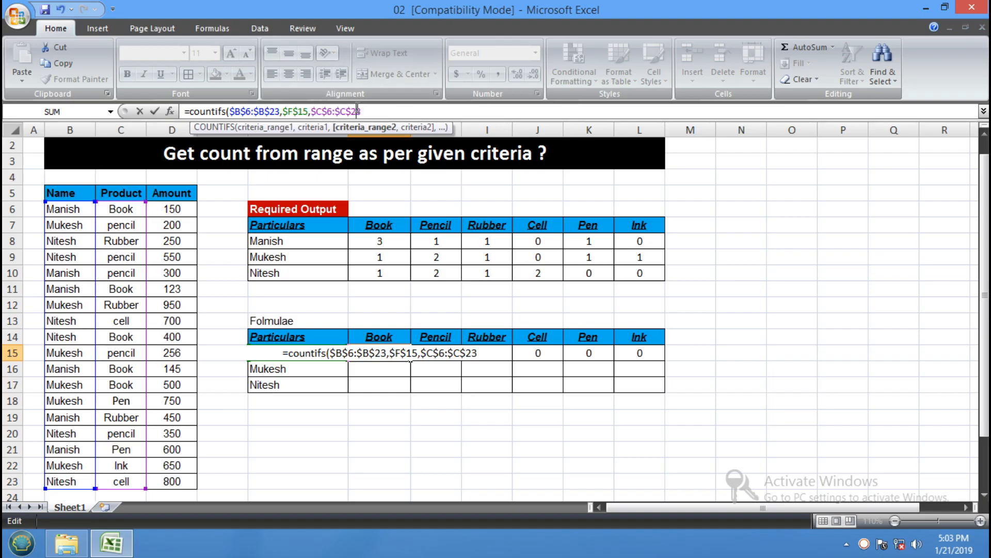
type(",")
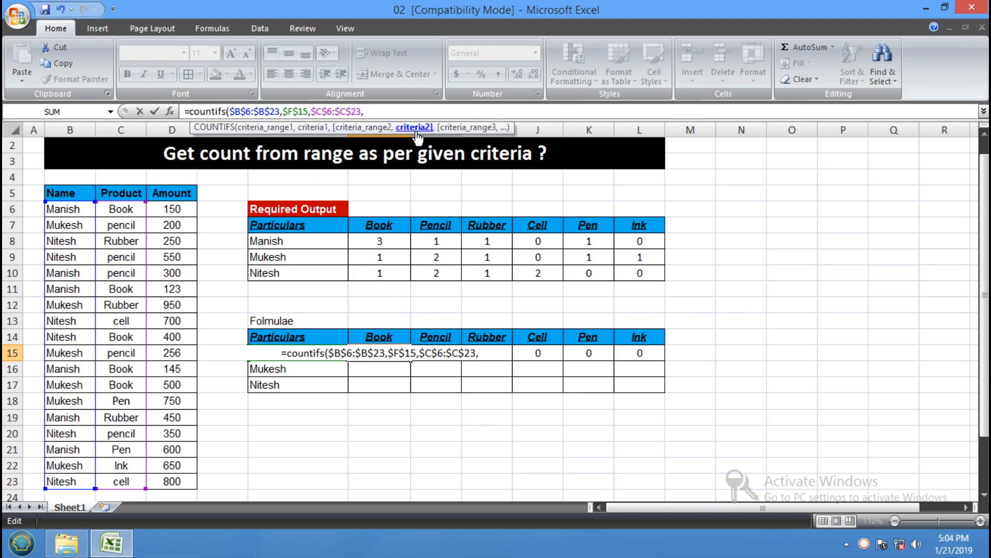
left_click(374, 338)
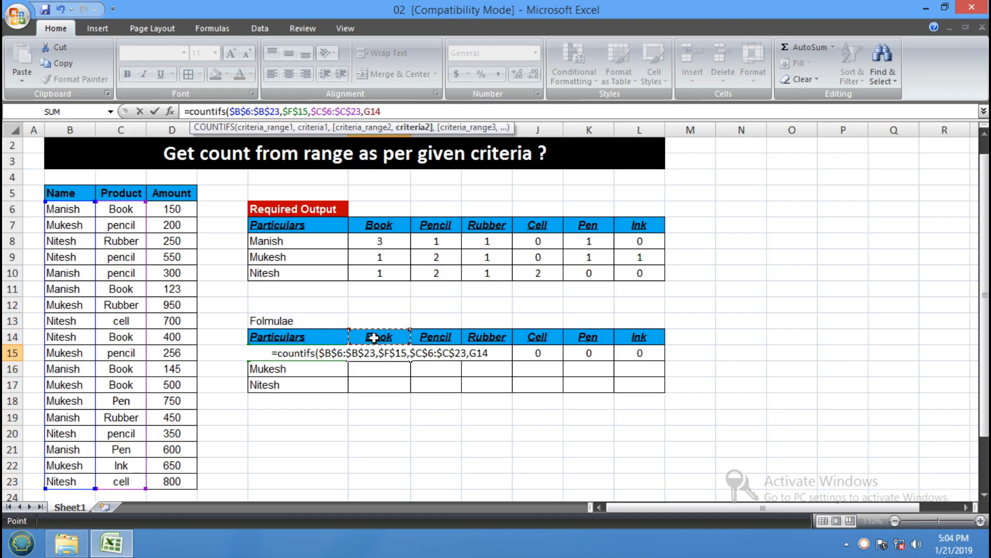
type(")")
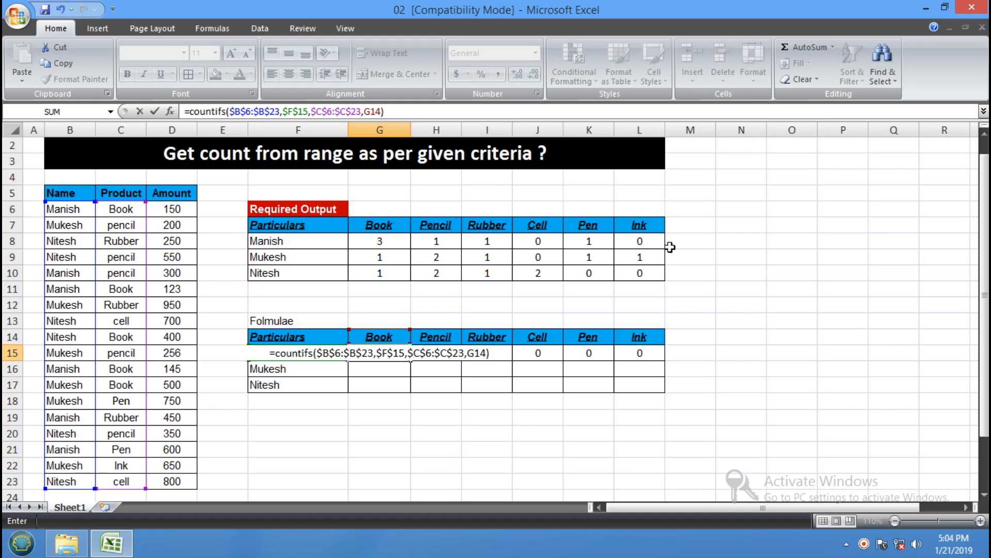
key("Return")
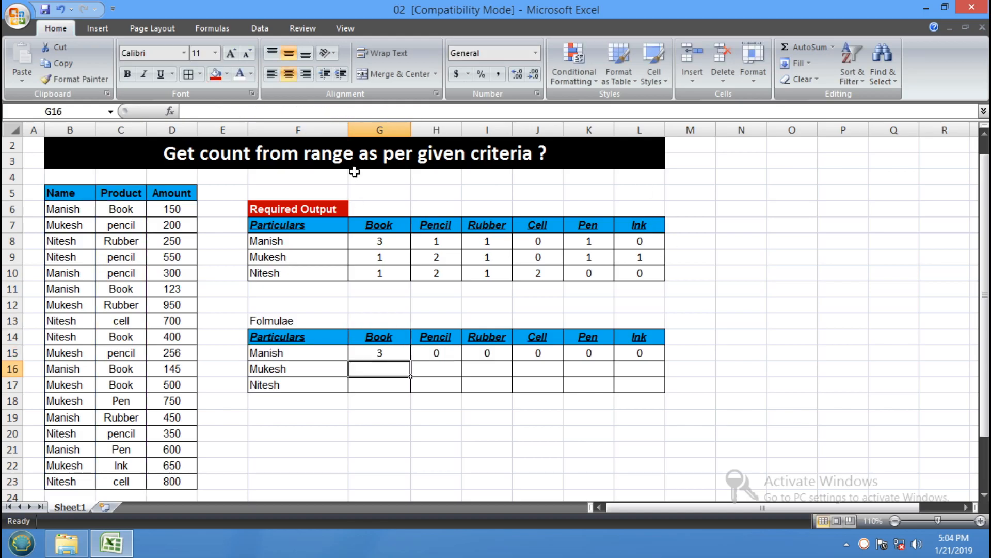
Fill the G15 formula across the row through L15 and check the header references in the copied formulas.
left_click(370, 352)
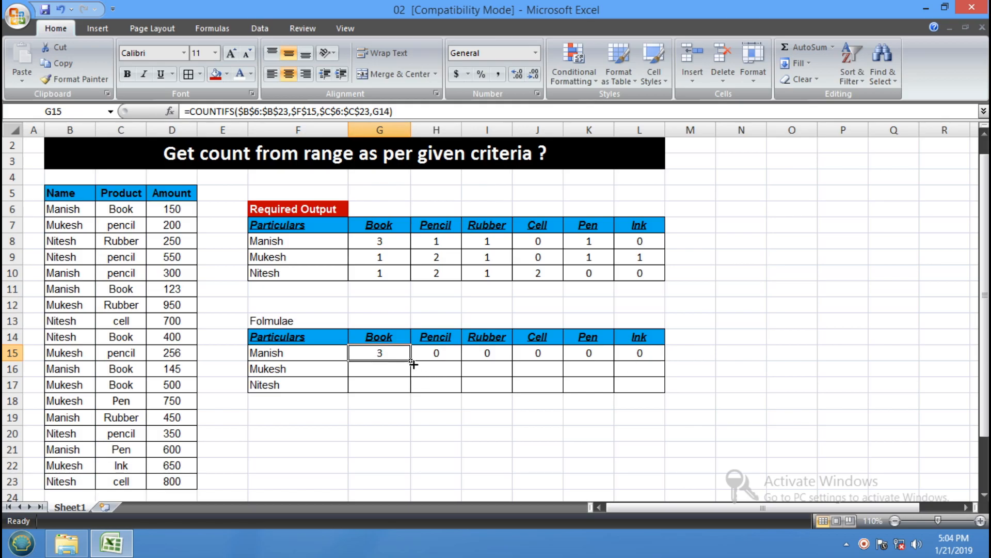
left_click_drag(412, 364, 634, 359)
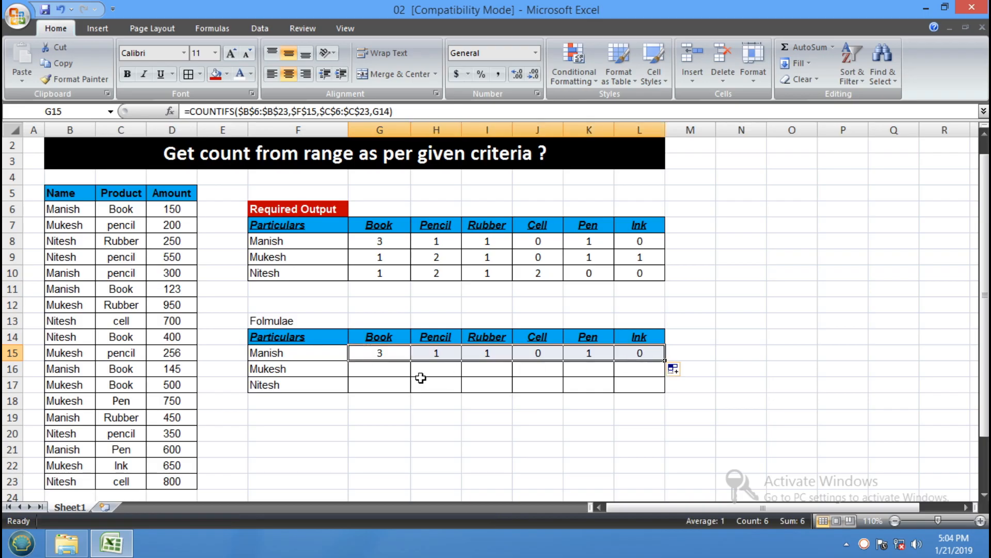
left_click(376, 356)
left_click(447, 355)
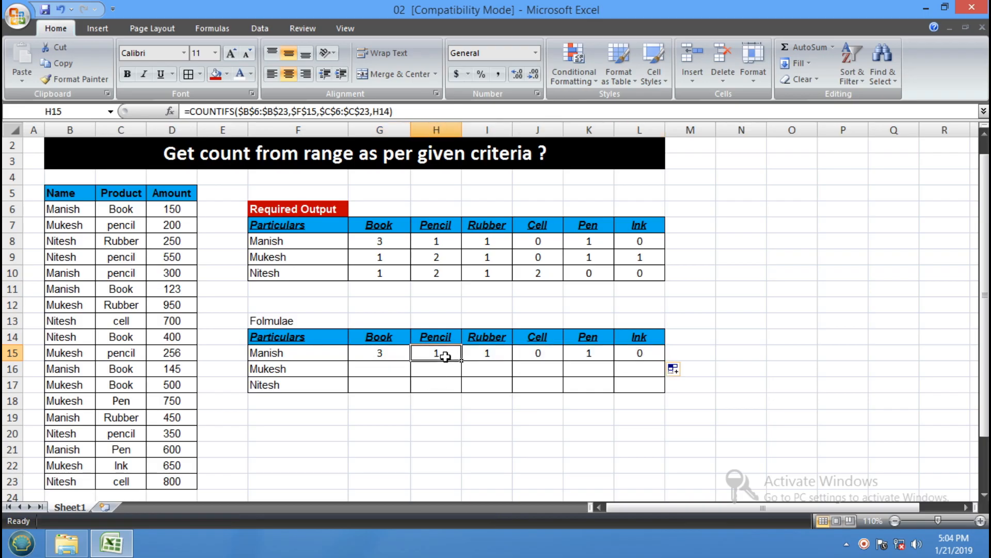
left_click(491, 354)
left_click(544, 355)
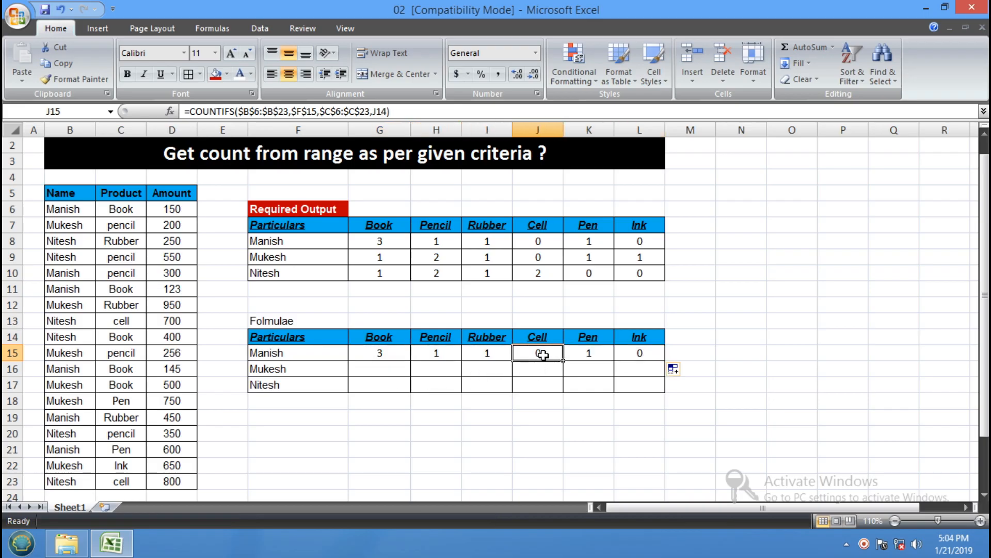
left_click(596, 356)
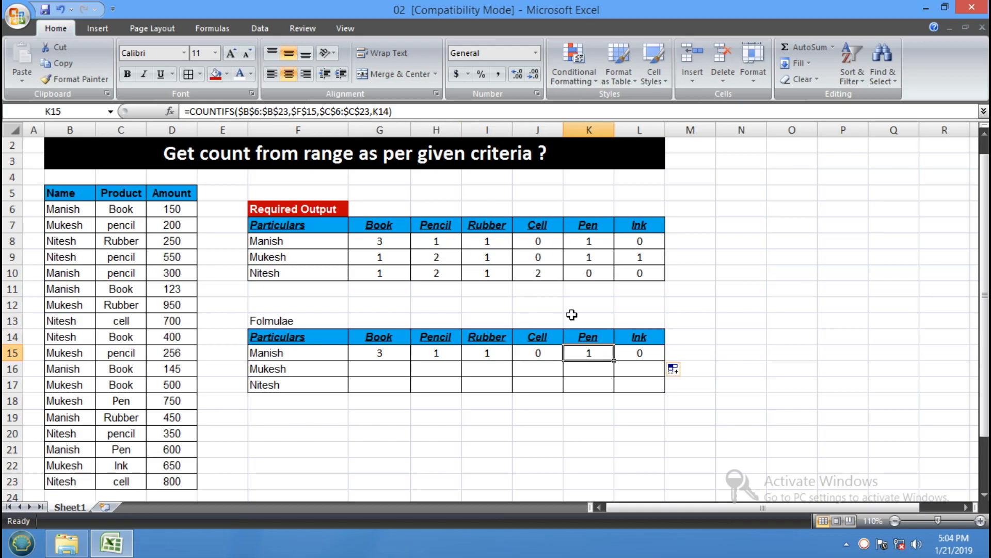
left_click(509, 419)
Try locking the header reference in the G15 formula as $G$14 and fill the formula across through L15.
left_click(403, 354)
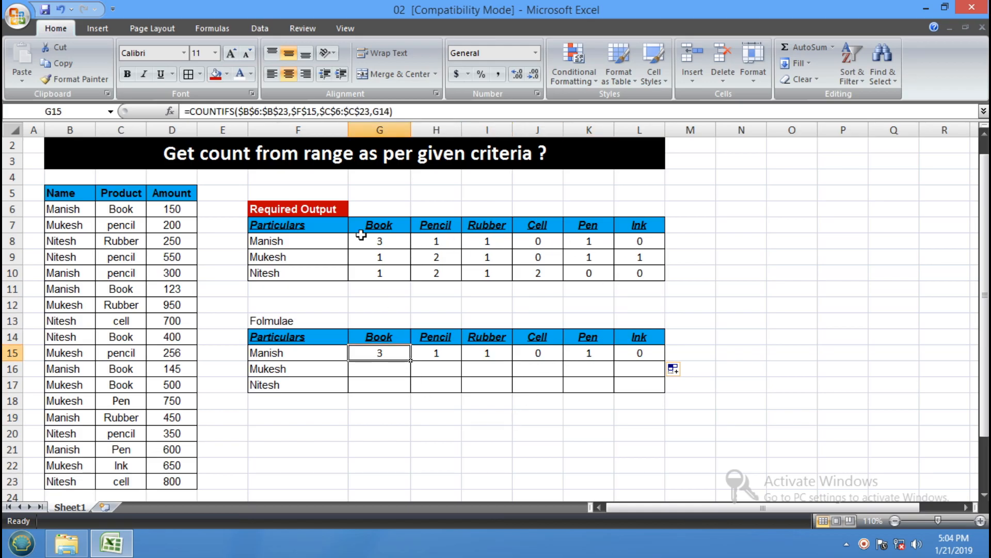
left_click(391, 111)
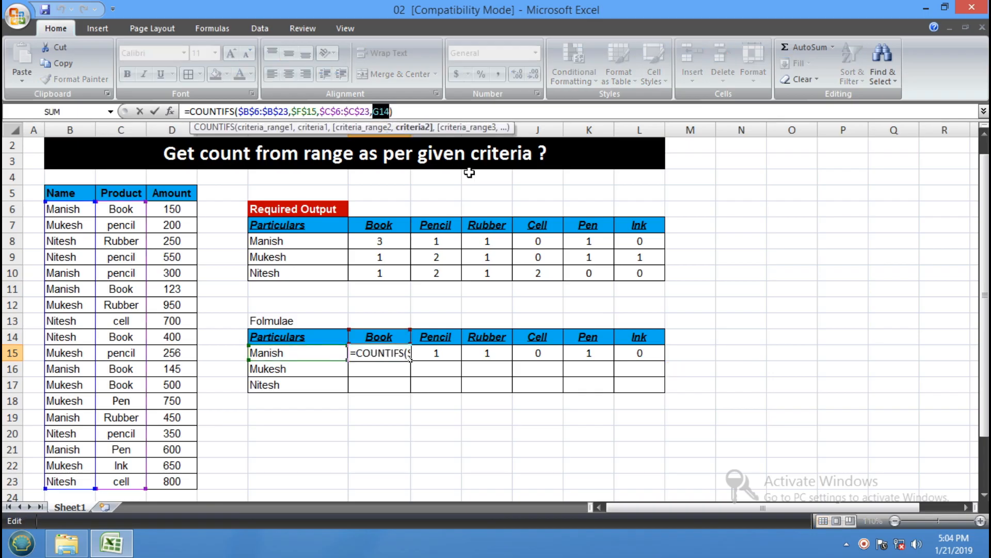
key("F4")
key("Return")
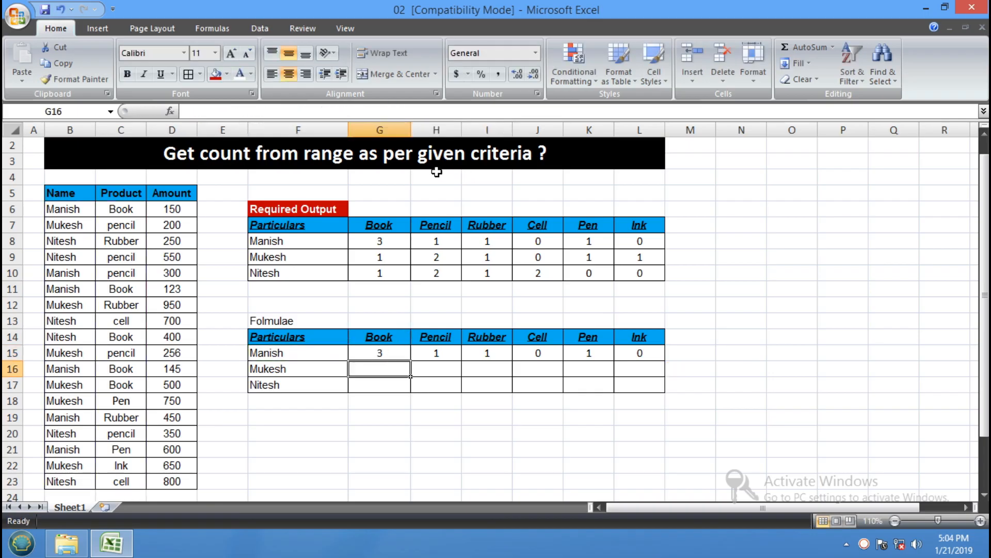
left_click(411, 355)
left_click_drag(414, 363, 643, 356)
left_click(589, 442)
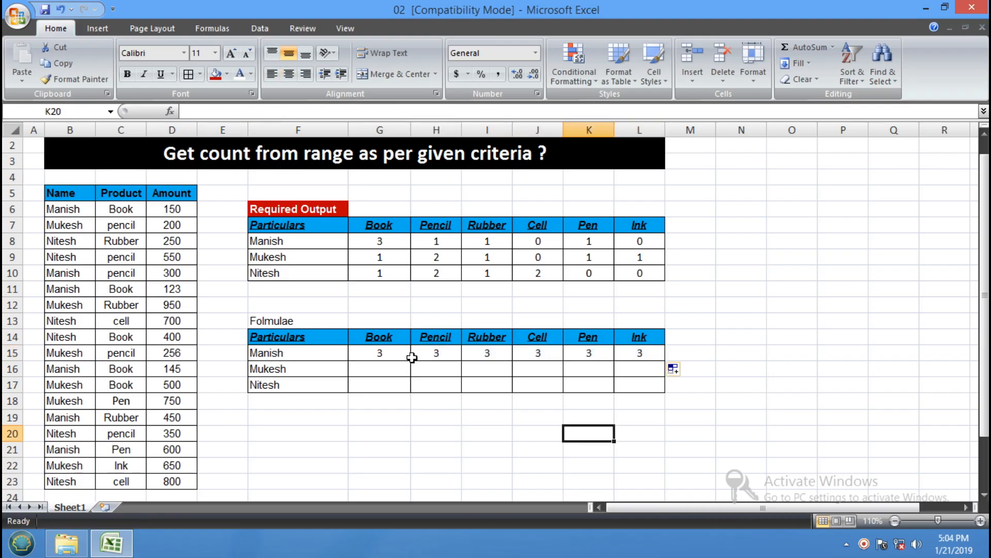
Return the header reference in the G15 formula to the relative reference G14 and refill the row through L15.
left_click(395, 338)
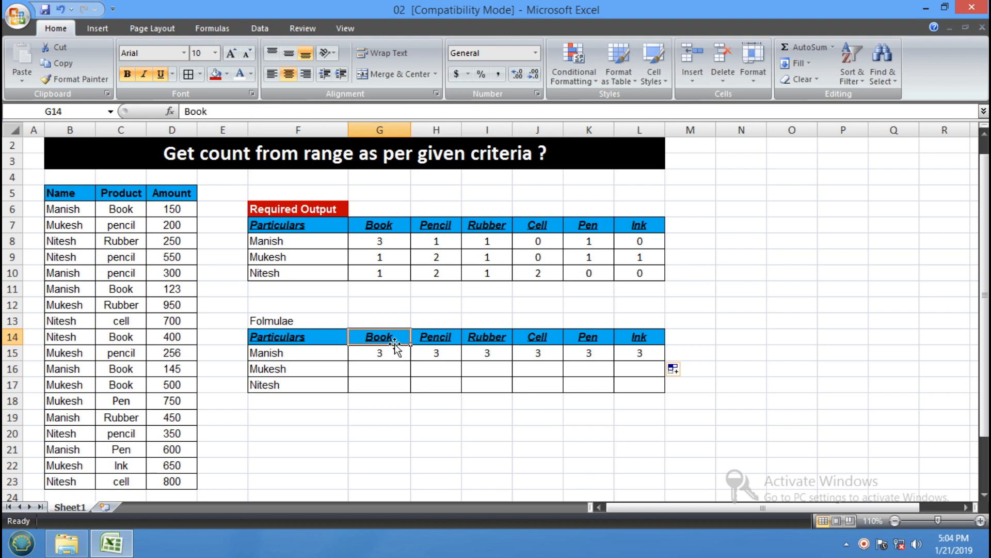
left_click(436, 339)
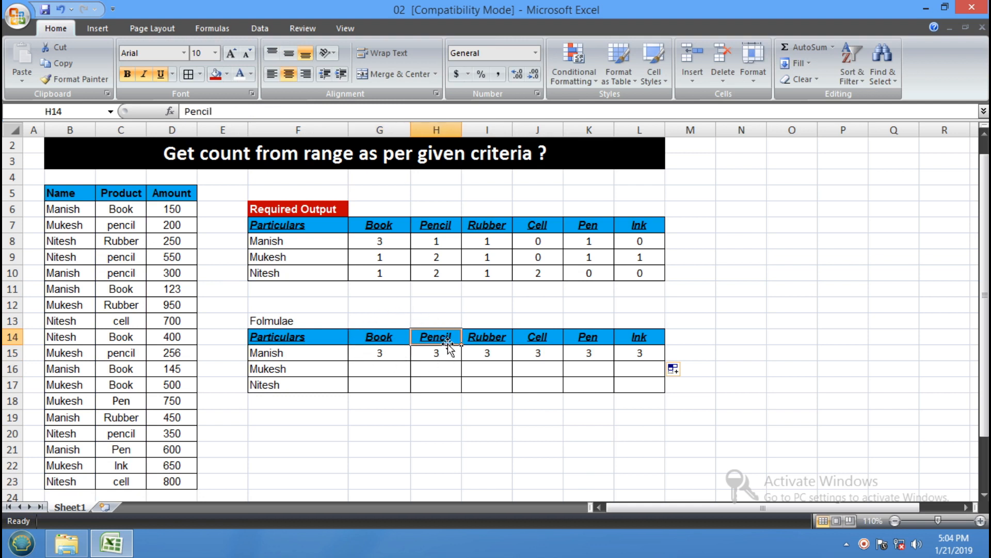
left_click(388, 357)
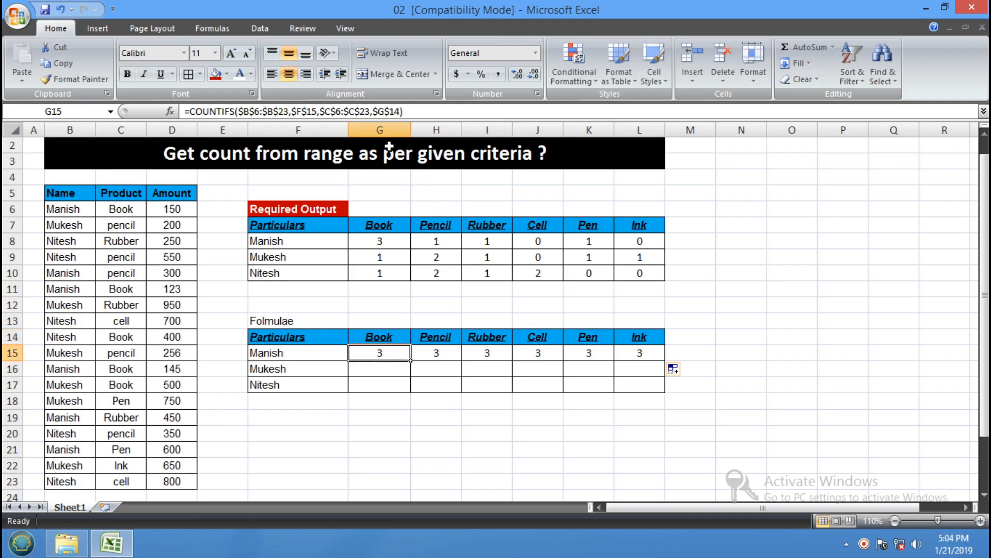
left_click_drag(398, 111, 378, 111)
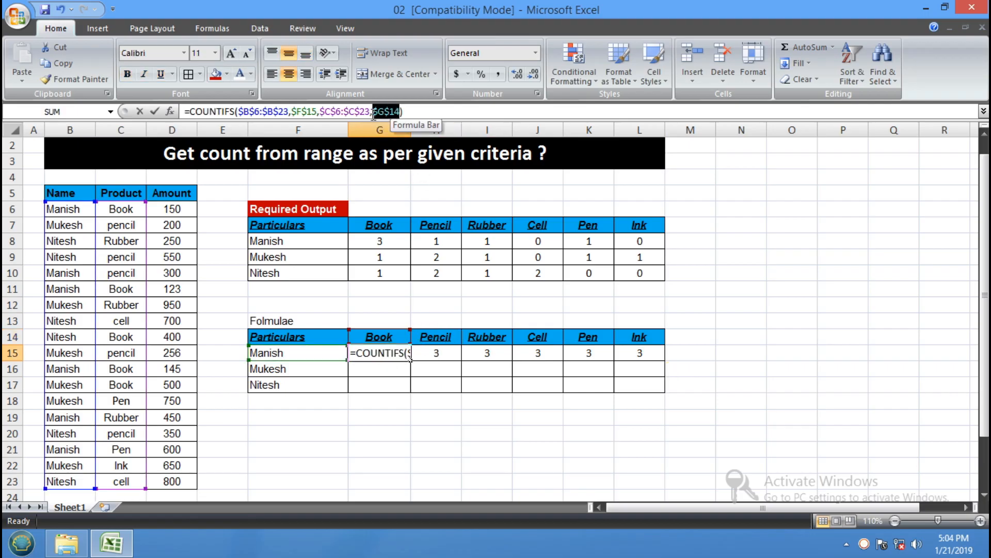
key("F4")
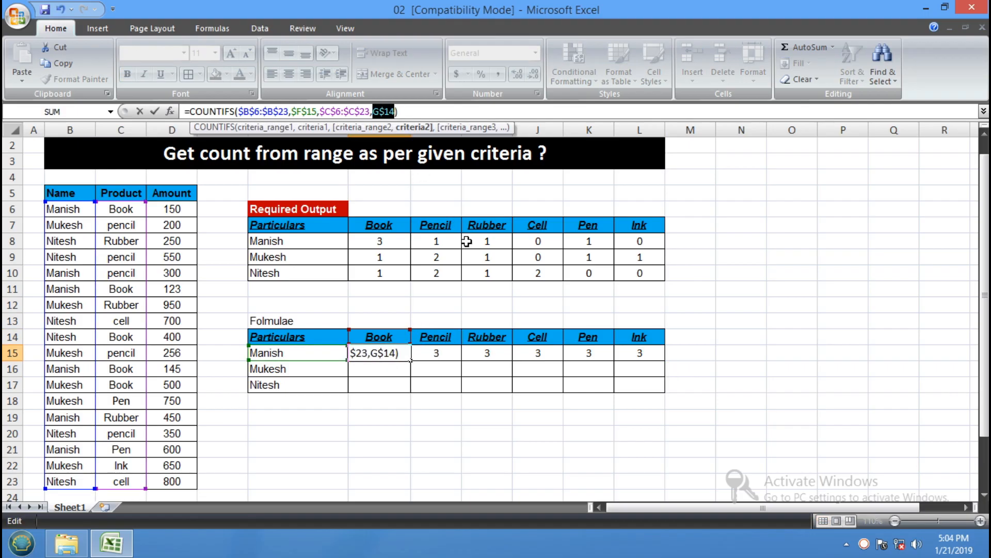
left_click(385, 110)
key("Return")
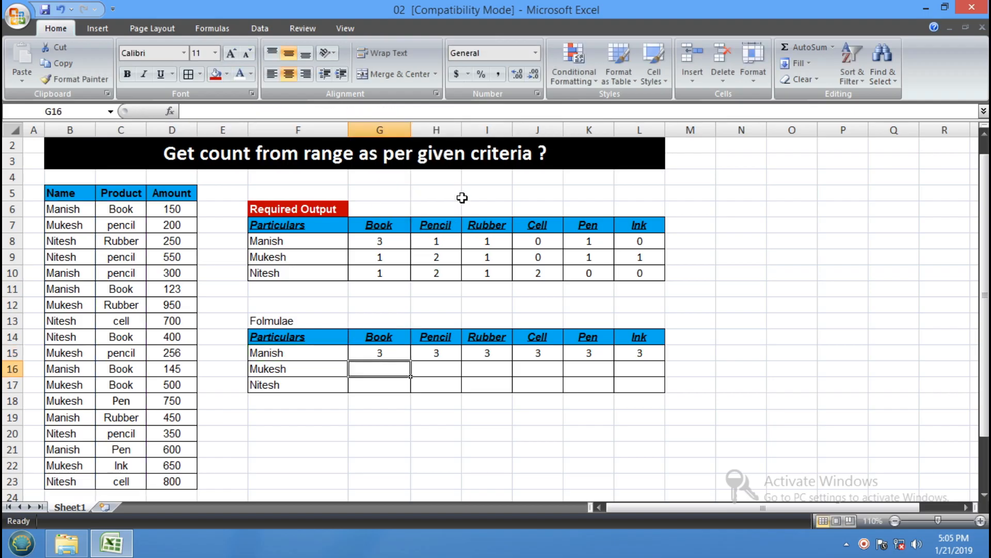
left_click(387, 355)
left_click_drag(411, 361, 652, 364)
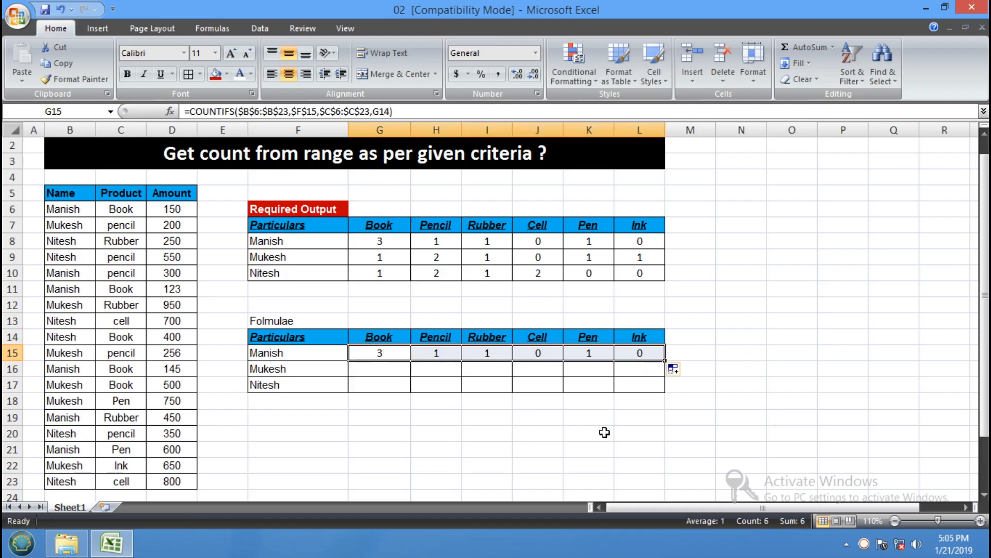
left_click(516, 401)
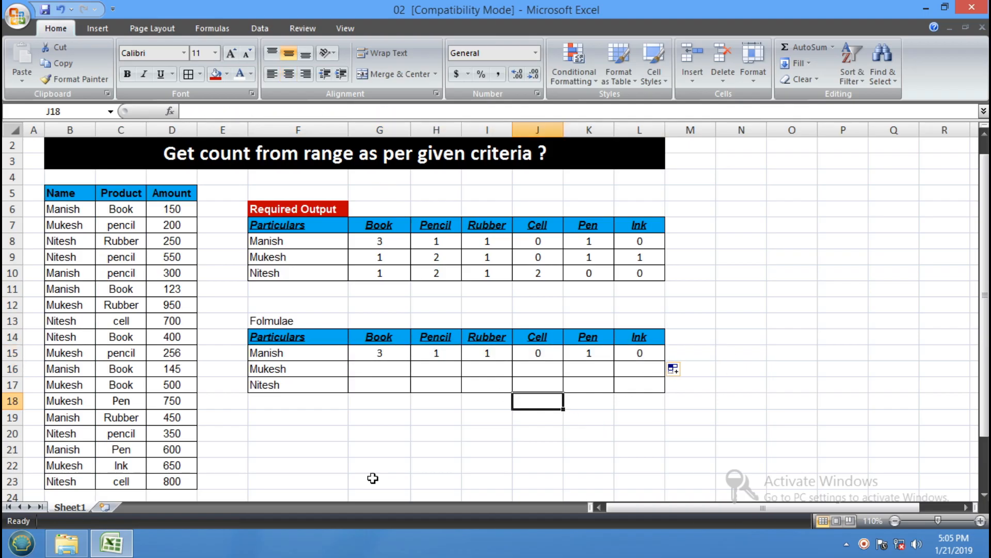
Start a COUNTIFS formula in G16 with the absolute range $B$6:$B$23 and name cell F16 as the first condition.
left_click(385, 370)
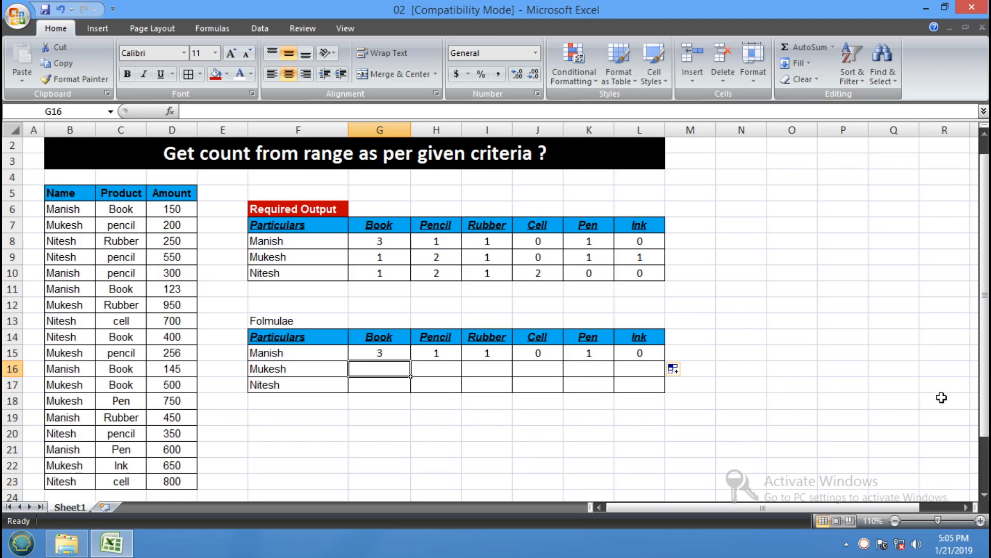
type("=countifs")
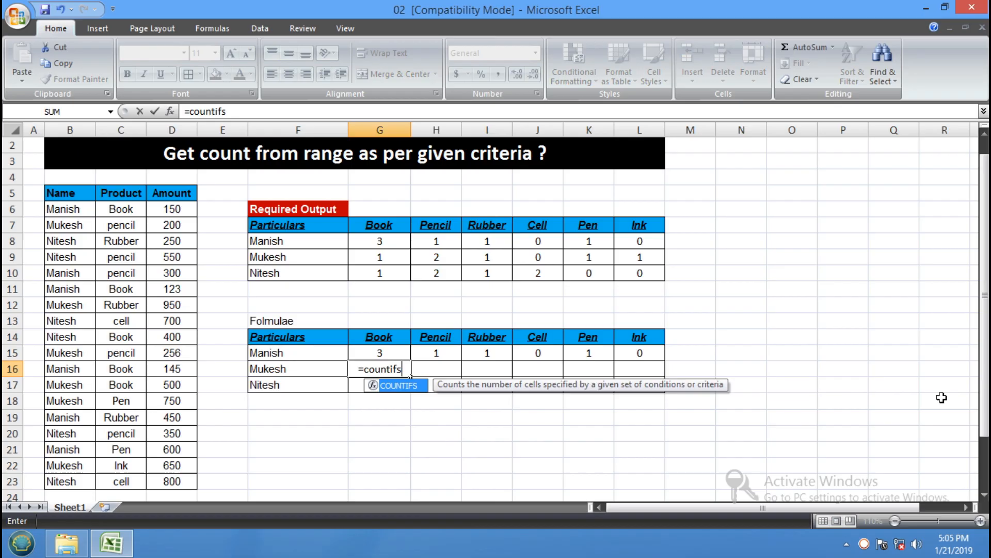
type("(")
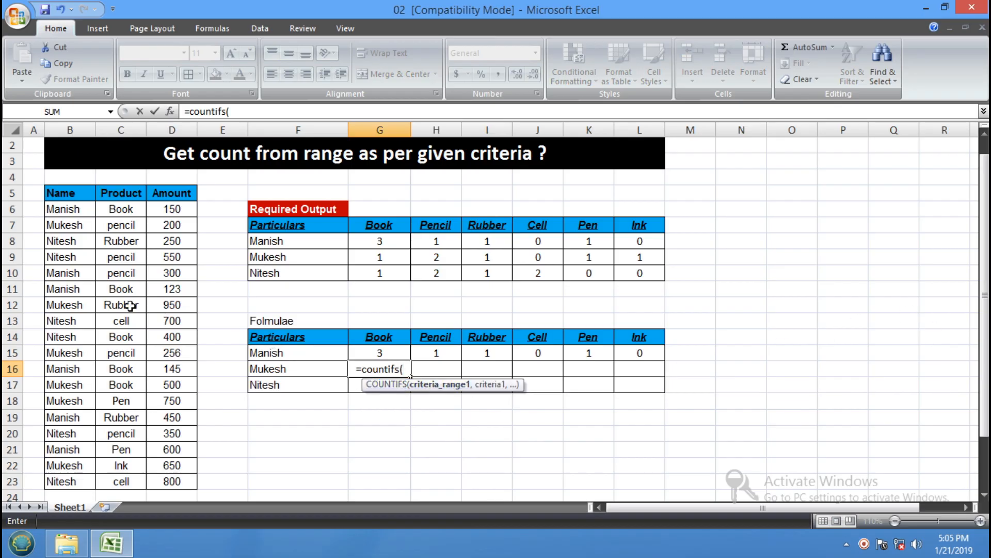
left_click_drag(73, 209, 67, 482)
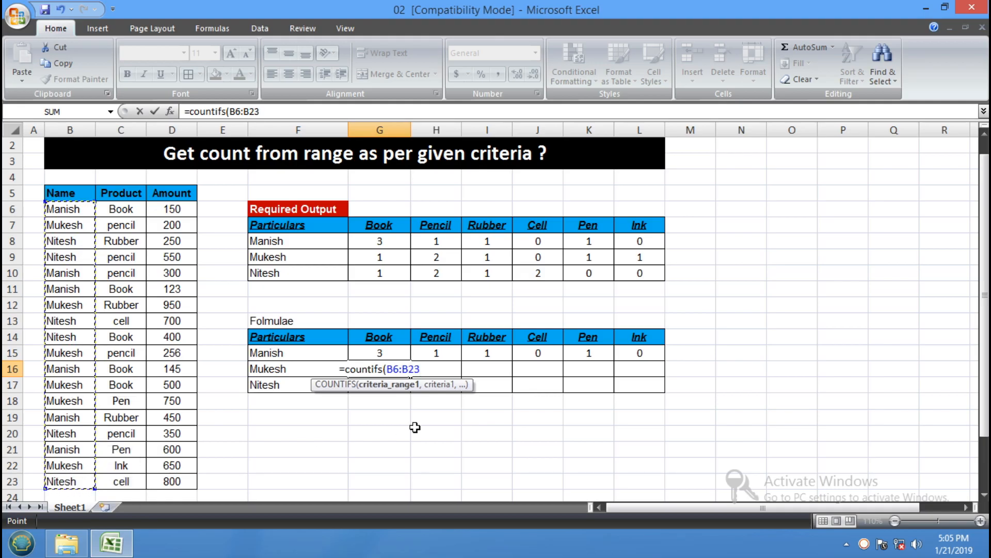
key("shift+Left")
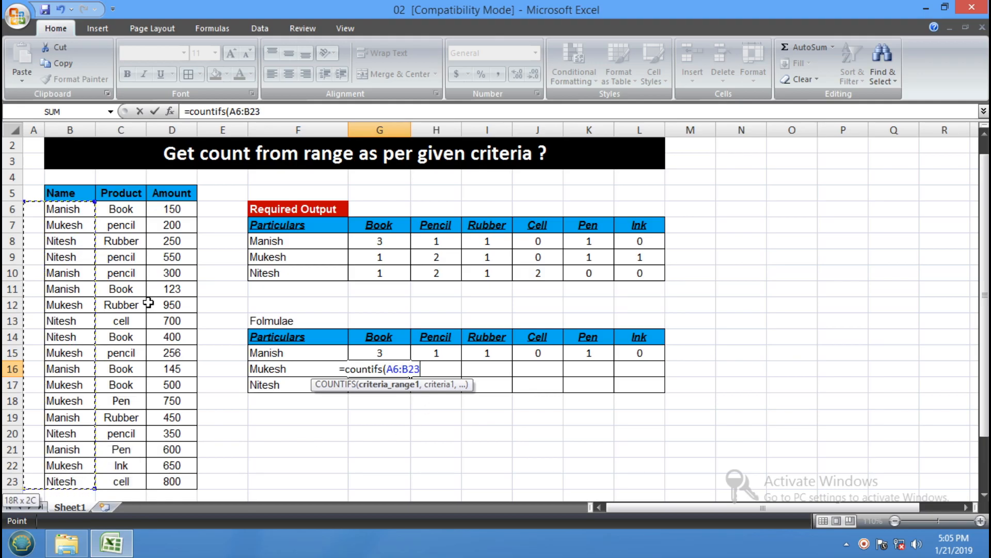
left_click_drag(61, 209, 64, 485)
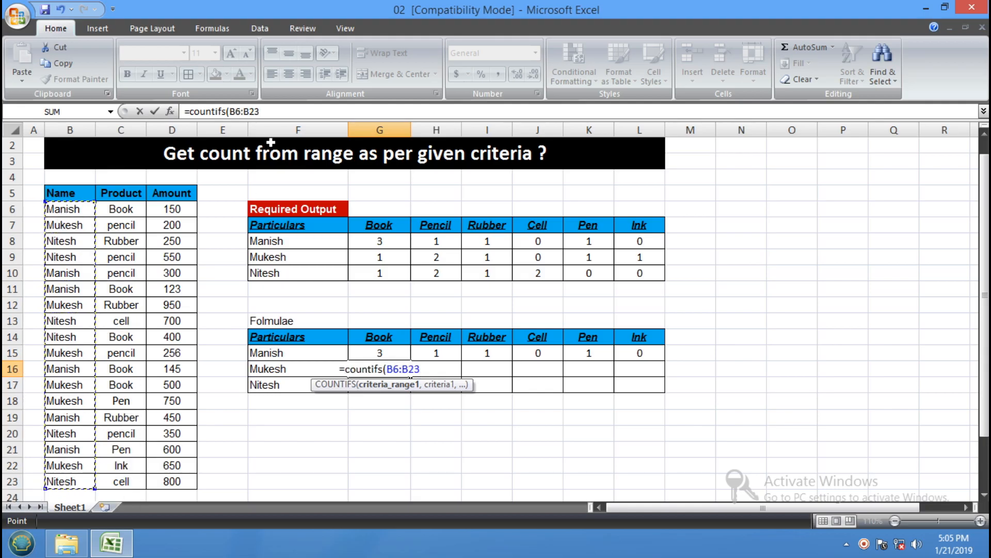
left_click_drag(260, 111, 230, 111)
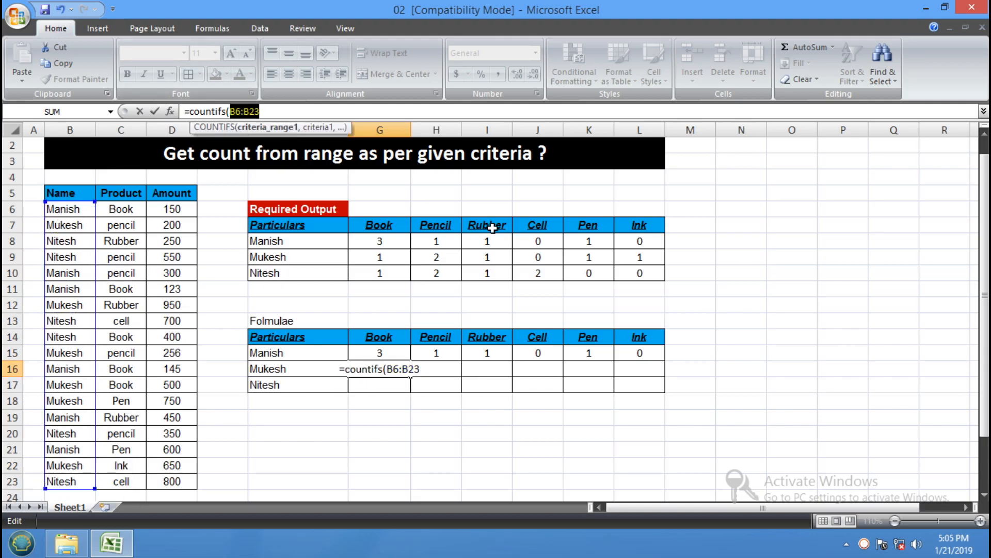
key("F4")
left_click(323, 111)
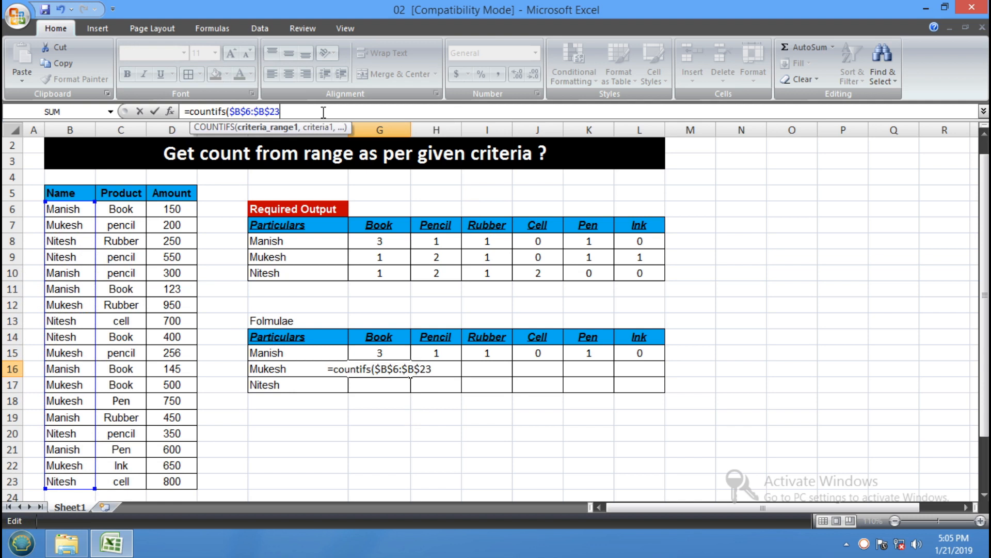
type(",")
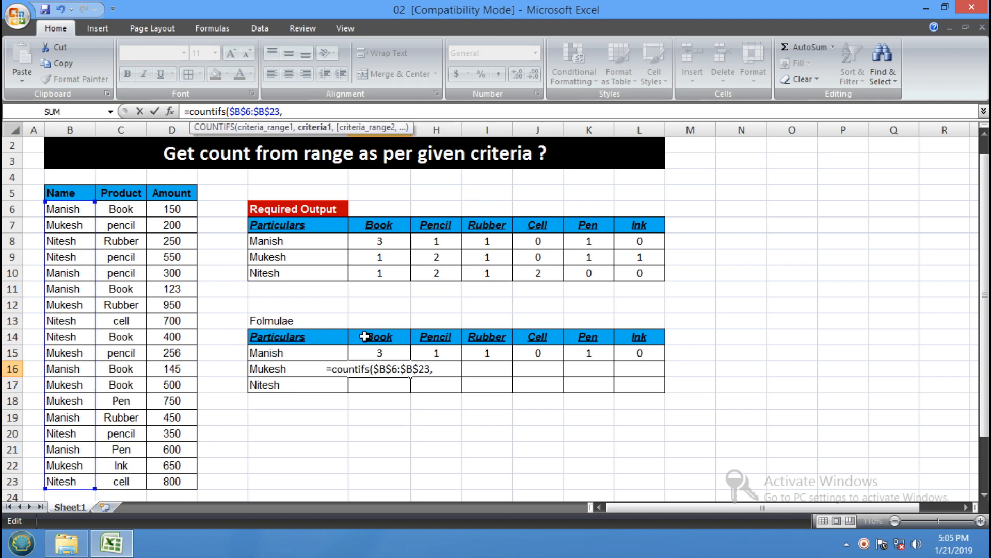
left_click(291, 368)
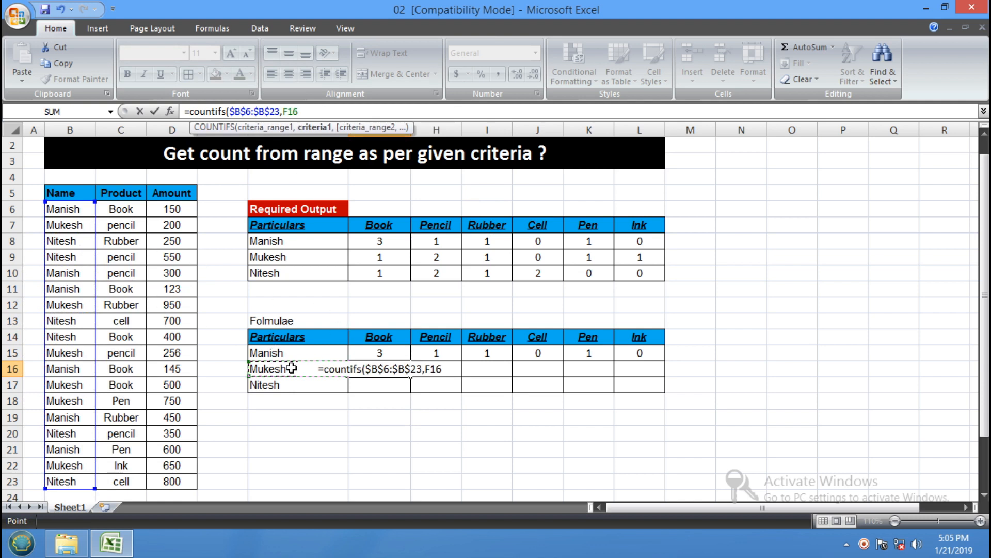
Complete the G16 formula as =COUNTIFS($B$6:B$23,F$16,C$6:C$23,G14) and compare its result with required output cell G9.
type(",")
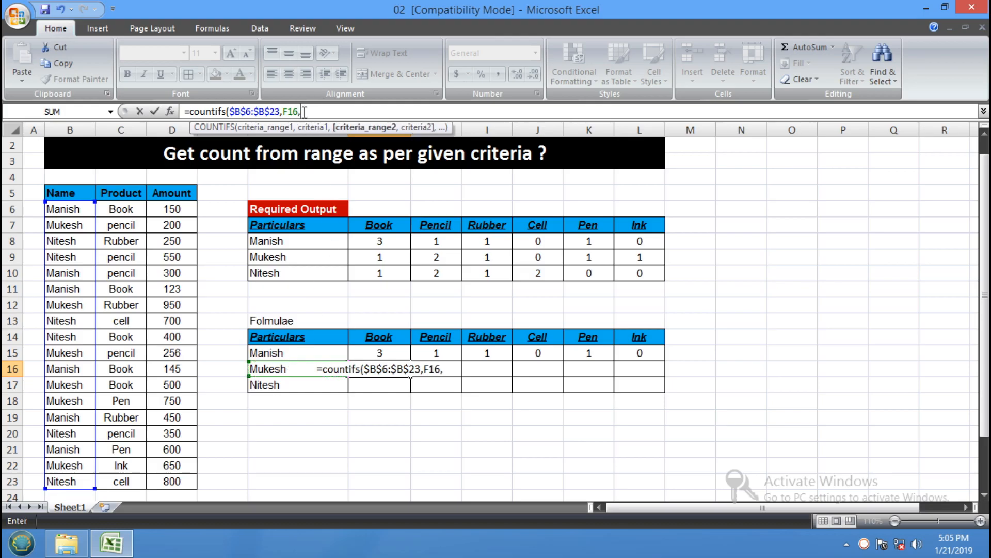
left_click_drag(125, 209, 122, 480)
left_click_drag(334, 111, 280, 112)
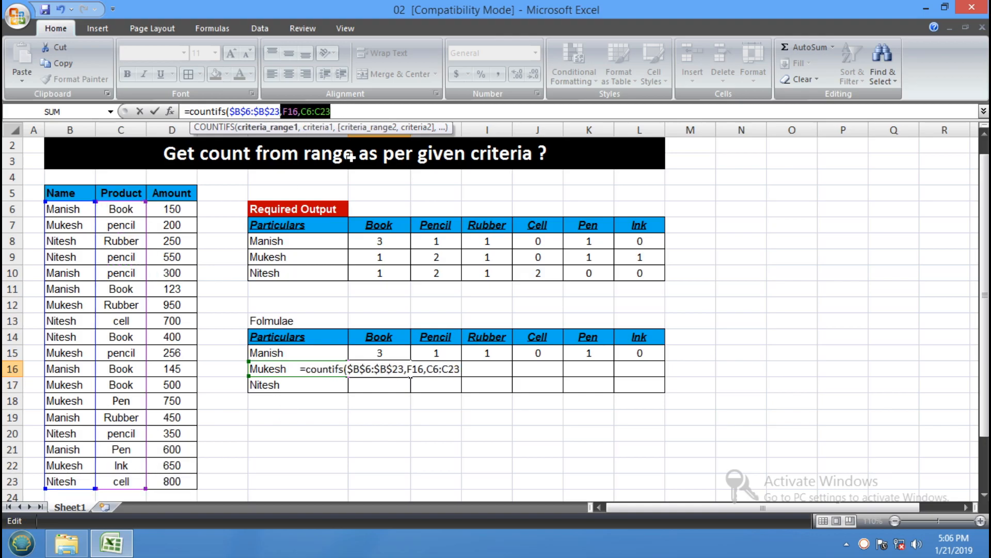
key("F4")
left_click(349, 107)
type(",")
left_click(369, 342)
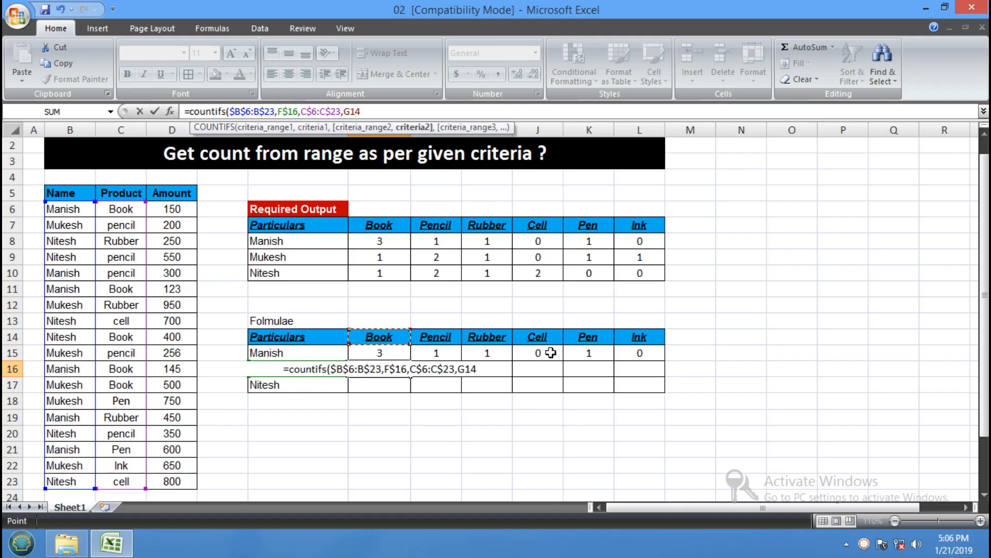
type(")")
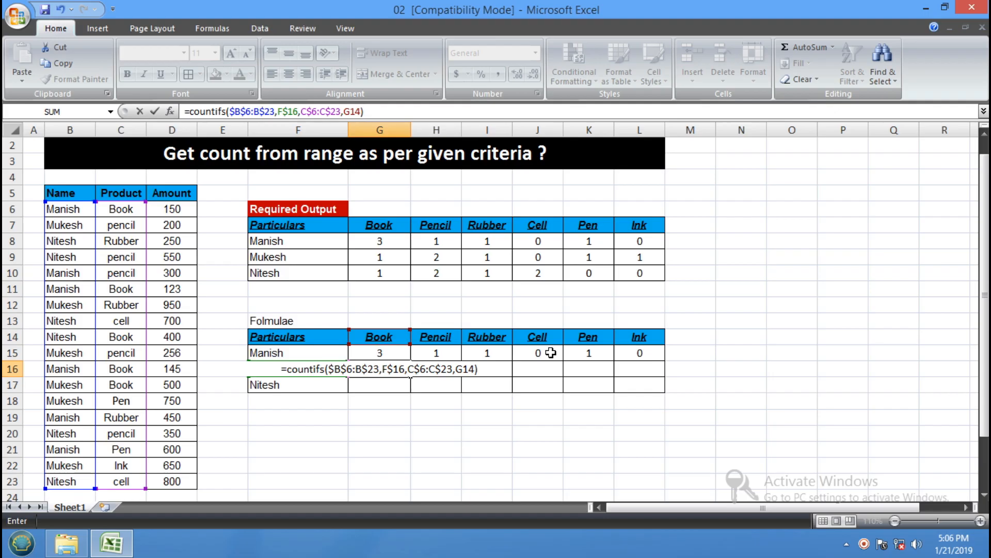
key("Return")
left_click(388, 367)
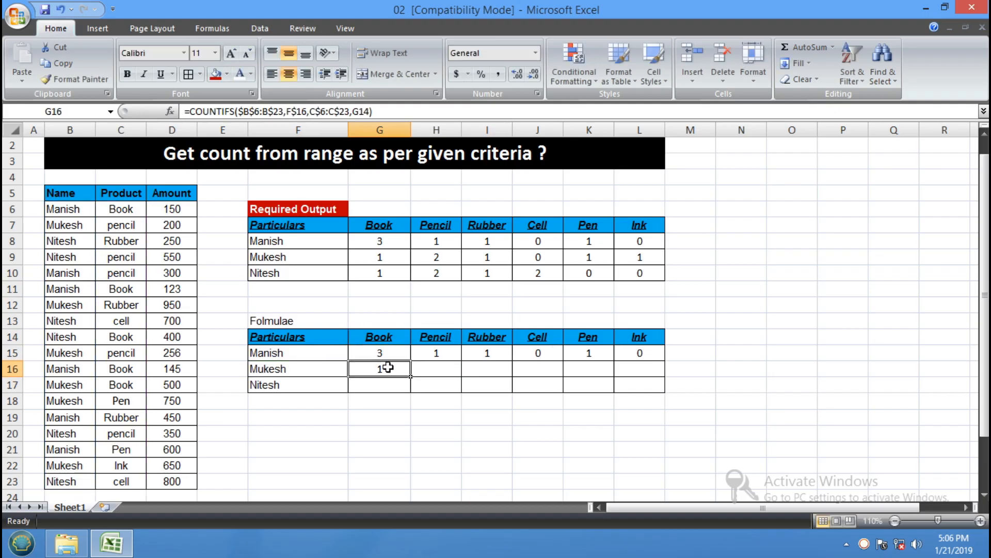
left_click(388, 257)
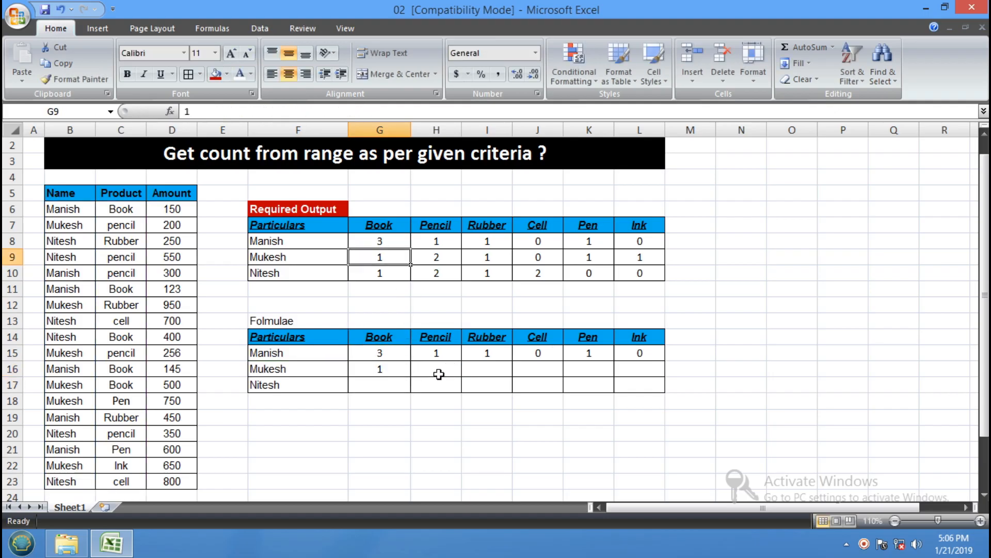